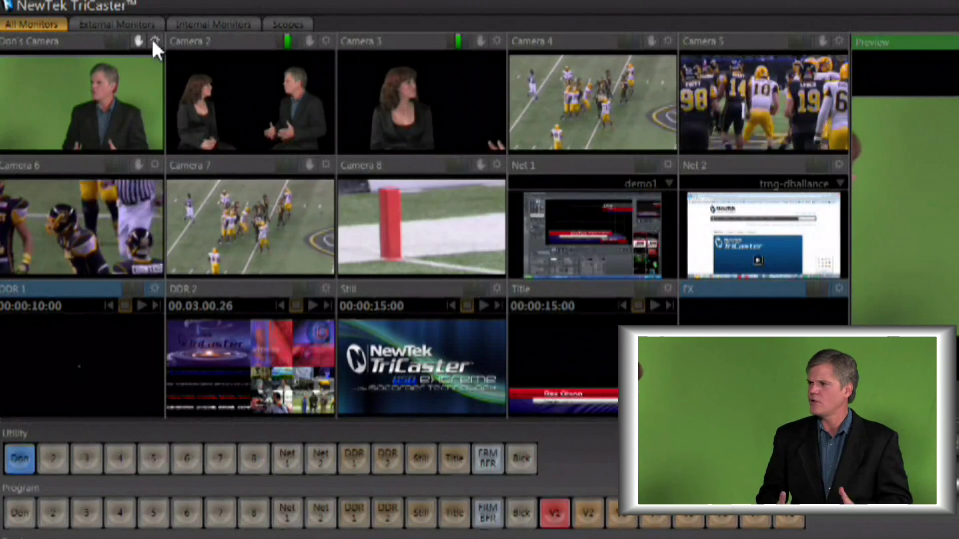
Step: In the first camera's LiveMatte settings, sample the green backdrop as the matte colour and enable LiveMatte
click(153, 42)
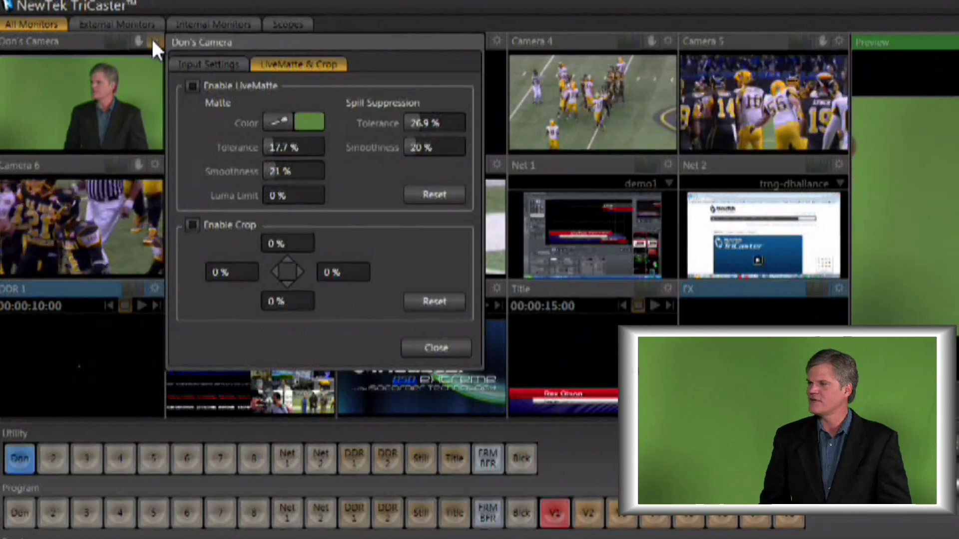
click(202, 65)
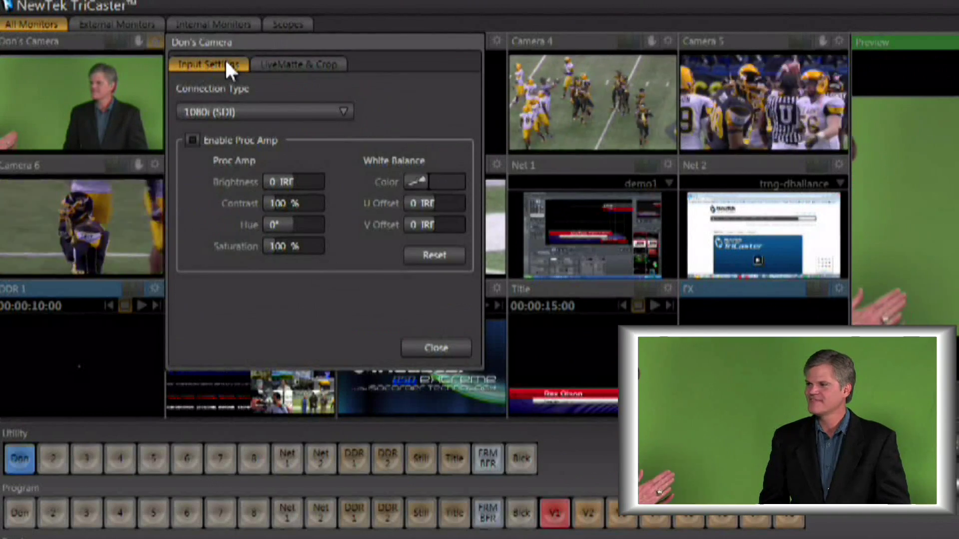
click(269, 64)
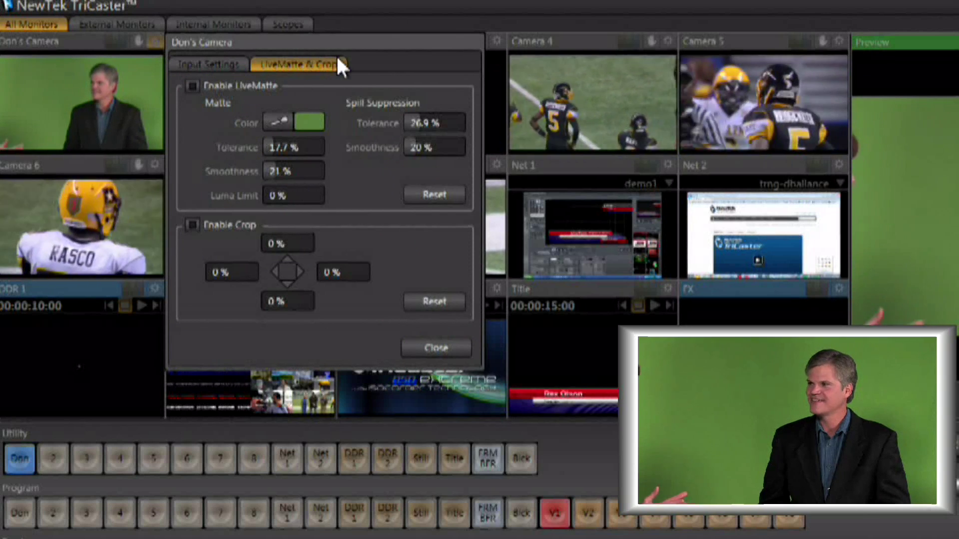
click(281, 123)
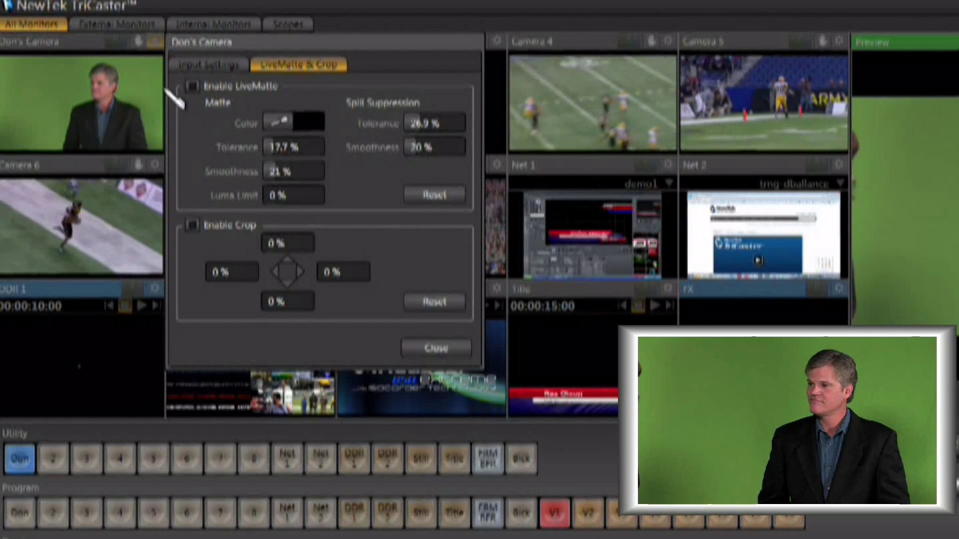
click(150, 87)
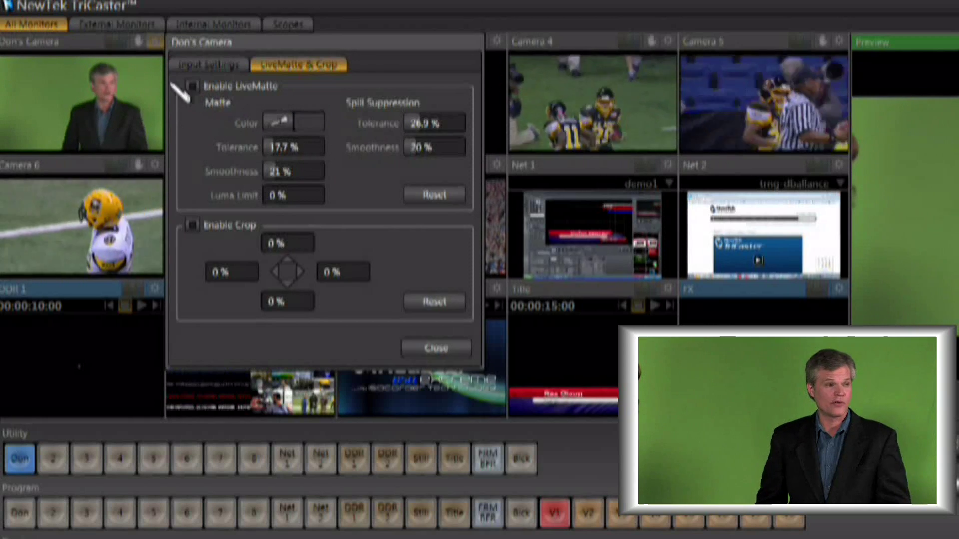
click(133, 84)
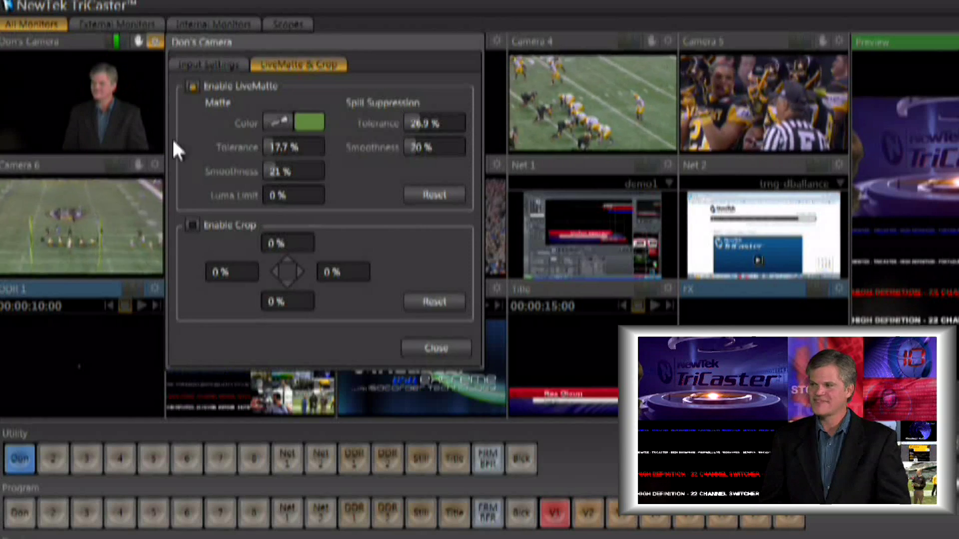
Step: Set the first camera's matte Tolerance to 19.0% and its matte Smoothness to 21%
drag(265, 150, 266, 150)
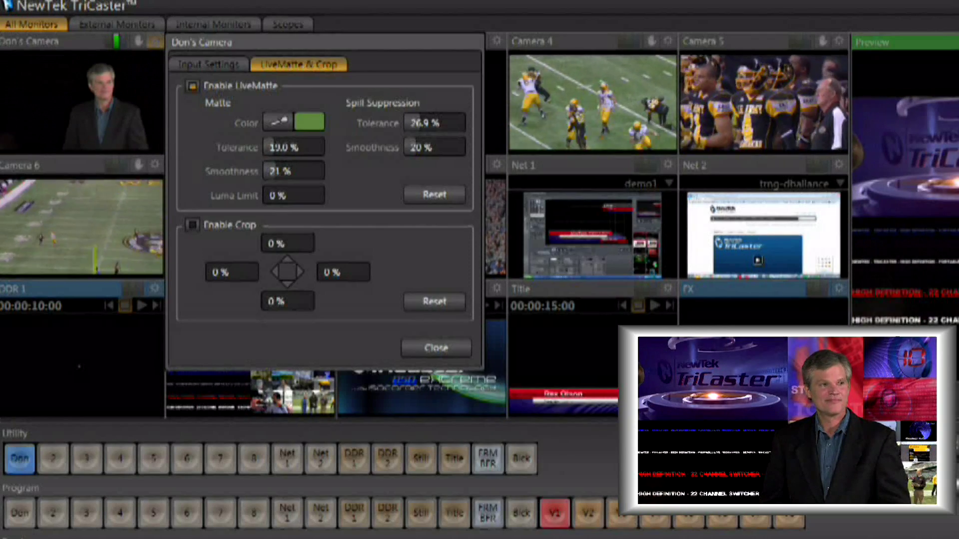
drag(272, 172, 271, 171)
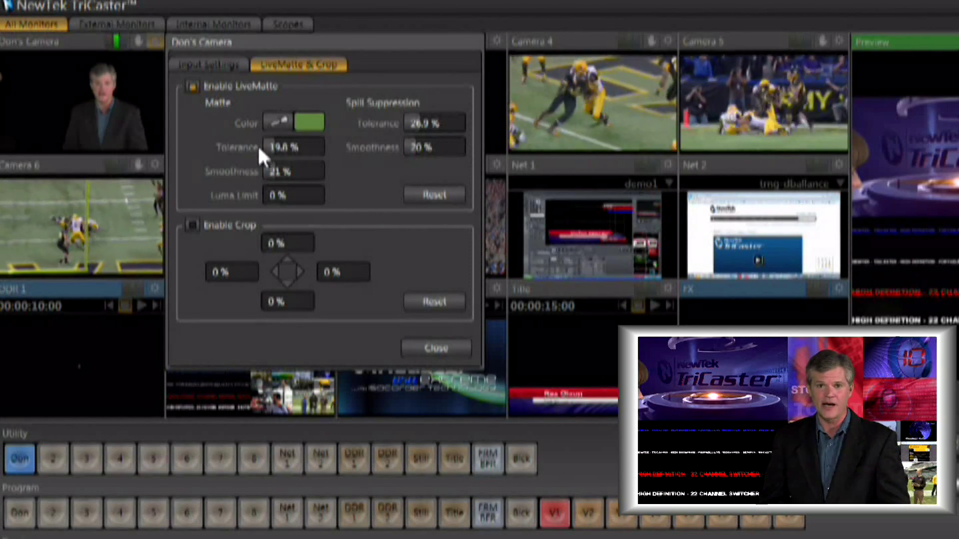
Step: Turn the first camera's LiveMatte off and on again, and resample the matte colour from its green backdrop
click(191, 87)
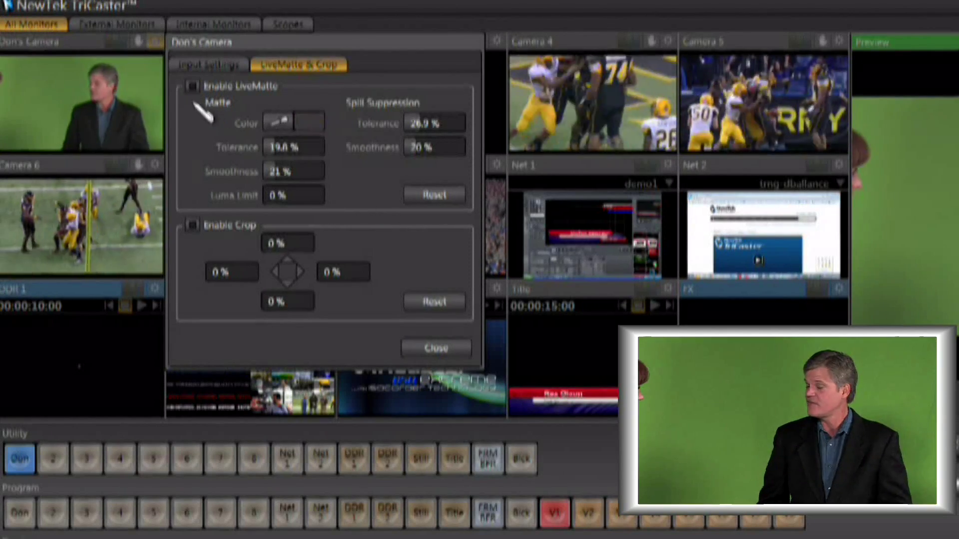
click(192, 86)
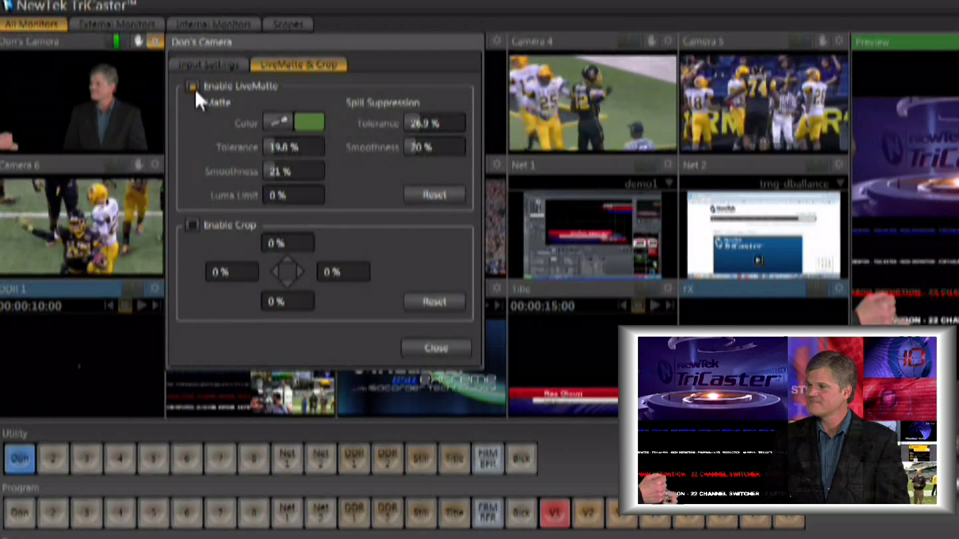
click(278, 122)
click(155, 92)
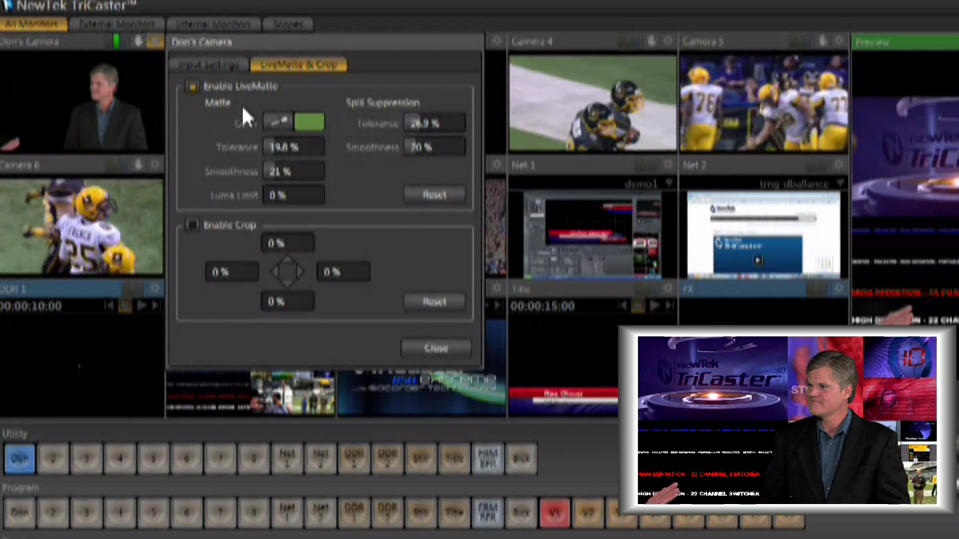
click(278, 122)
click(157, 118)
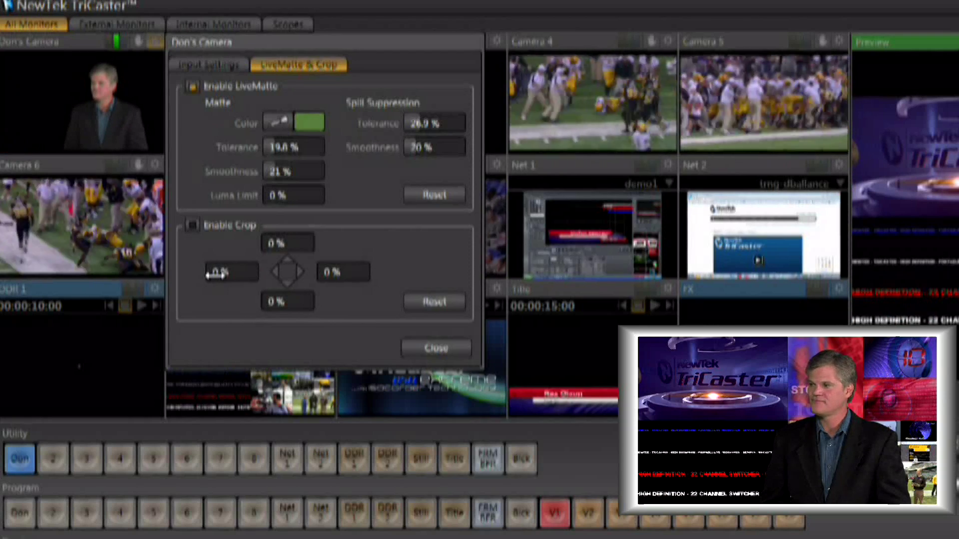
mouse_move(215, 274)
mouse_down()
mouse_move(277, 274)
mouse_move(215, 274)
mouse_up()
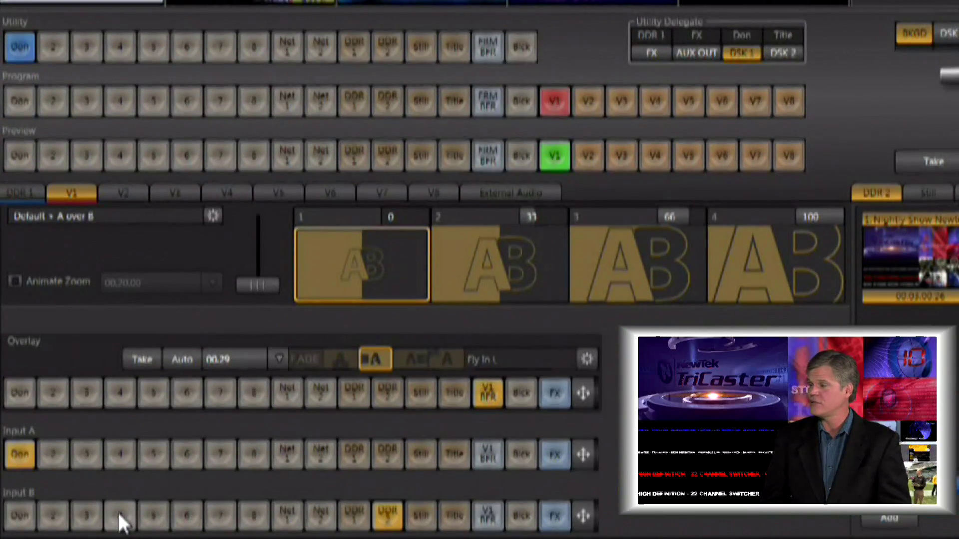
Step: Switch V1's Input B background through sources 4, 6, 7, Net 1, Net 2, DDR 1 and Still
click(119, 513)
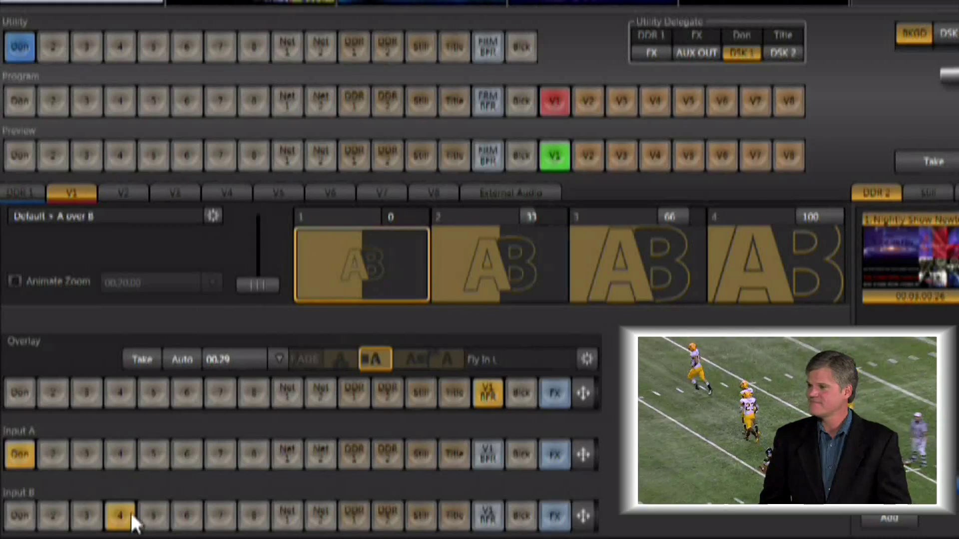
click(187, 522)
click(217, 515)
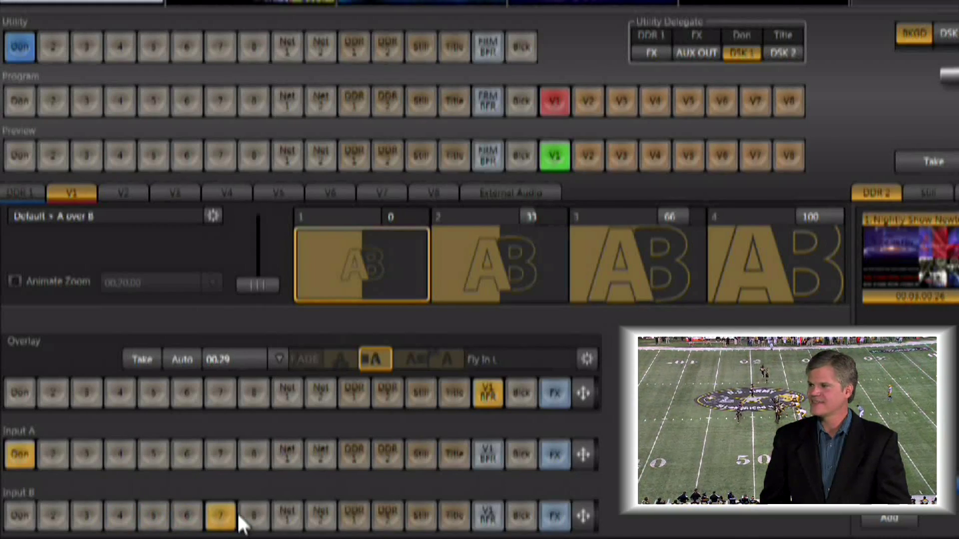
click(290, 515)
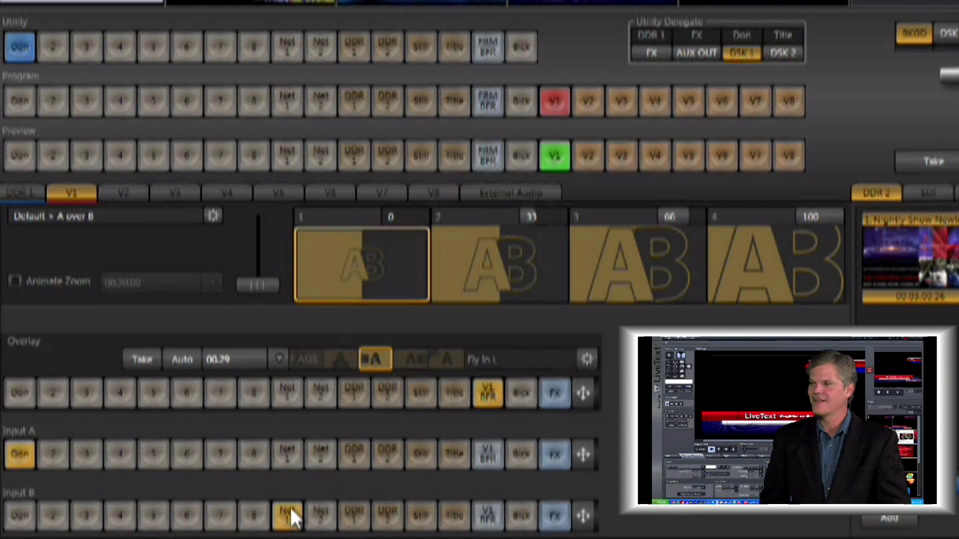
click(315, 505)
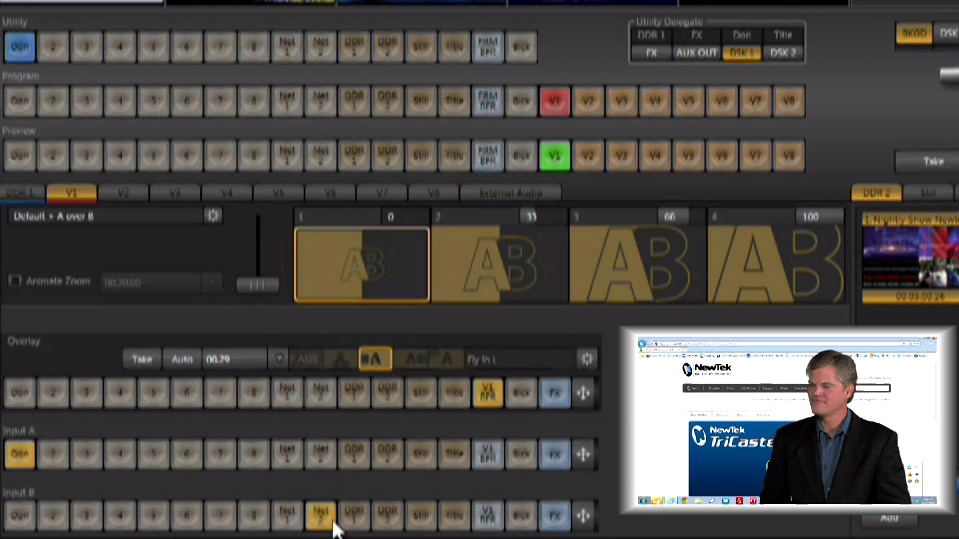
click(352, 519)
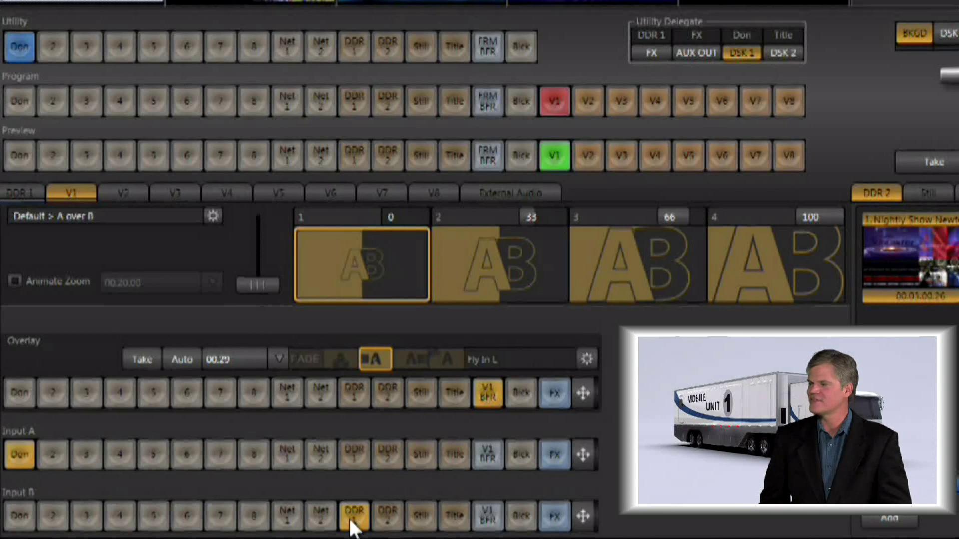
click(427, 518)
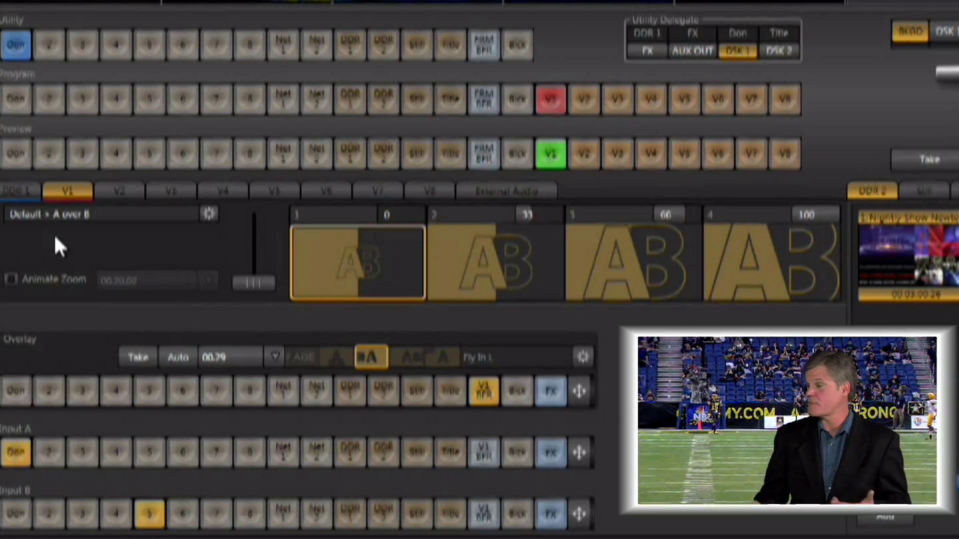
Step: Load the Center LiveSet from the NewTek Plaza group into virtual input V1
click(208, 214)
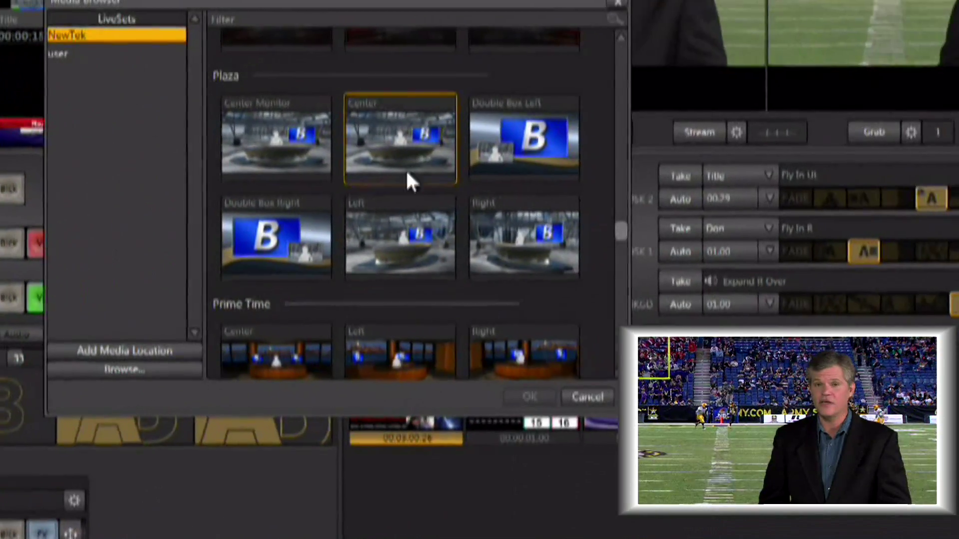
mouse_move(612, 237)
mouse_down()
mouse_move(614, 65)
mouse_move(615, 243)
mouse_up()
drag(612, 276, 614, 241)
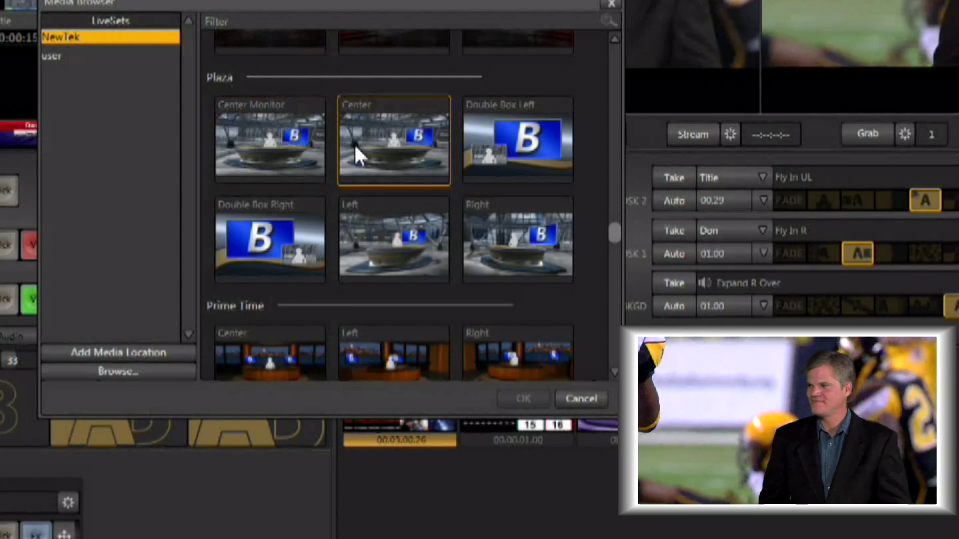
click(384, 131)
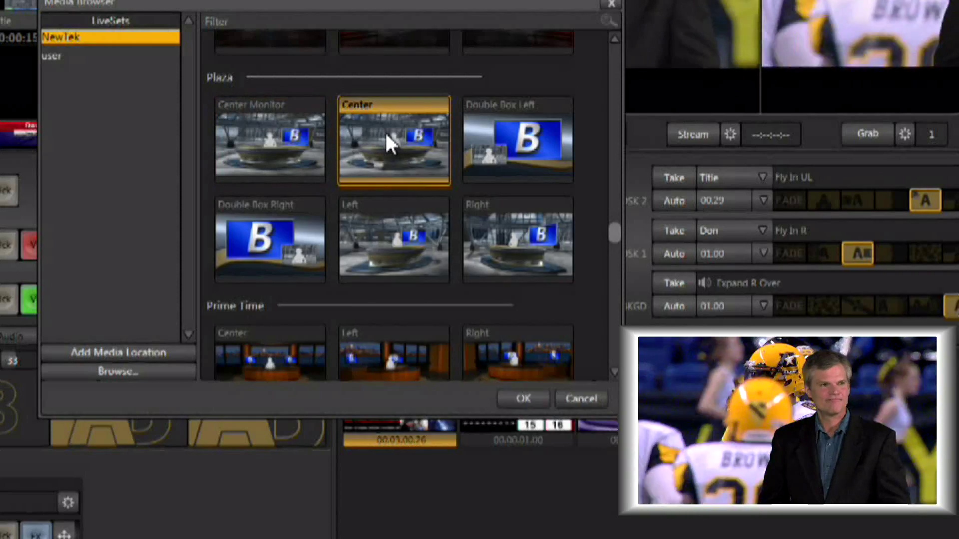
click(513, 398)
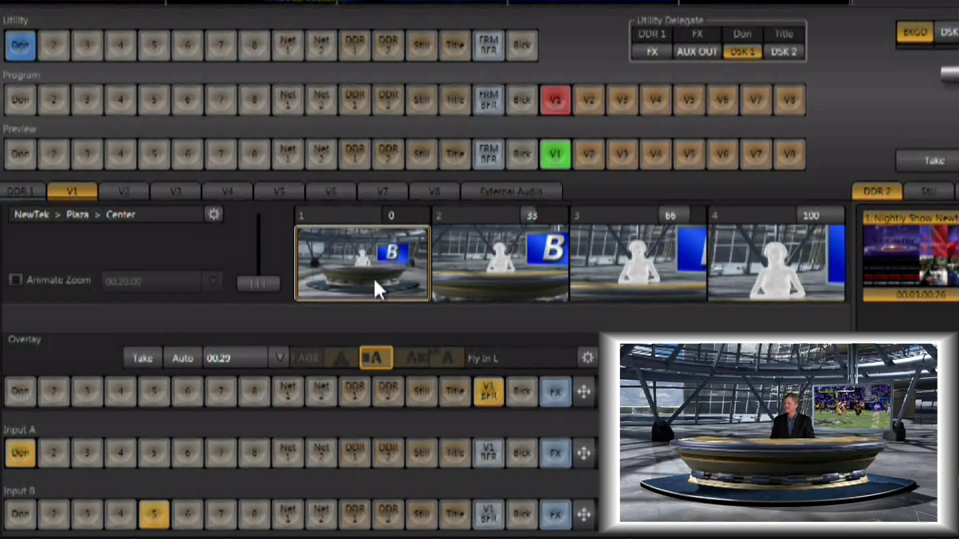
Step: Switch V1's Plaza Center set back and forth between its four zoom presets to compare the framings
click(514, 257)
click(654, 270)
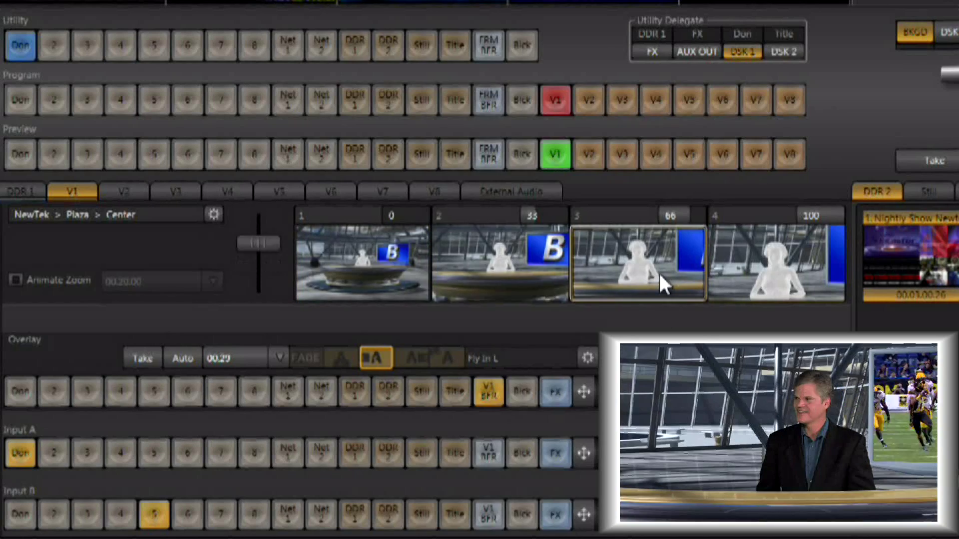
click(743, 258)
click(639, 265)
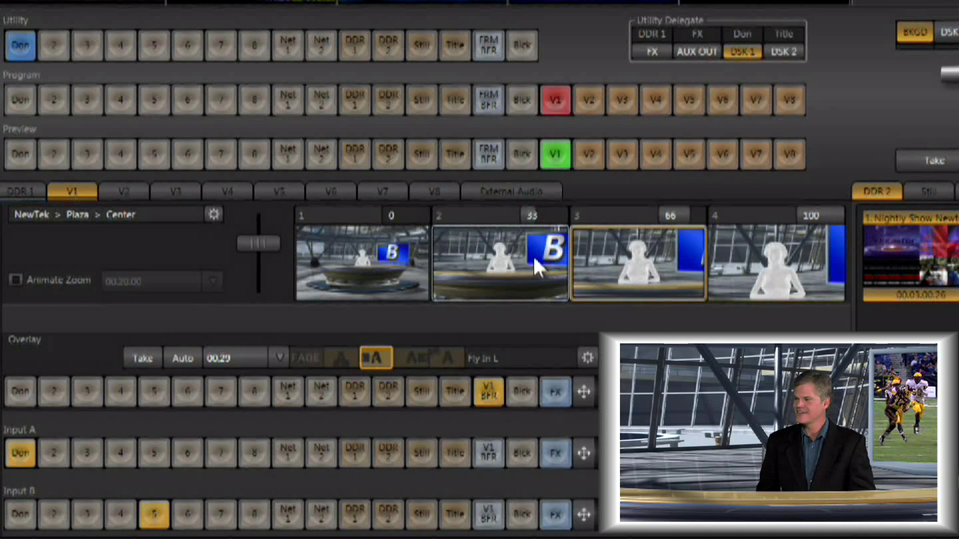
click(507, 251)
click(378, 259)
click(492, 265)
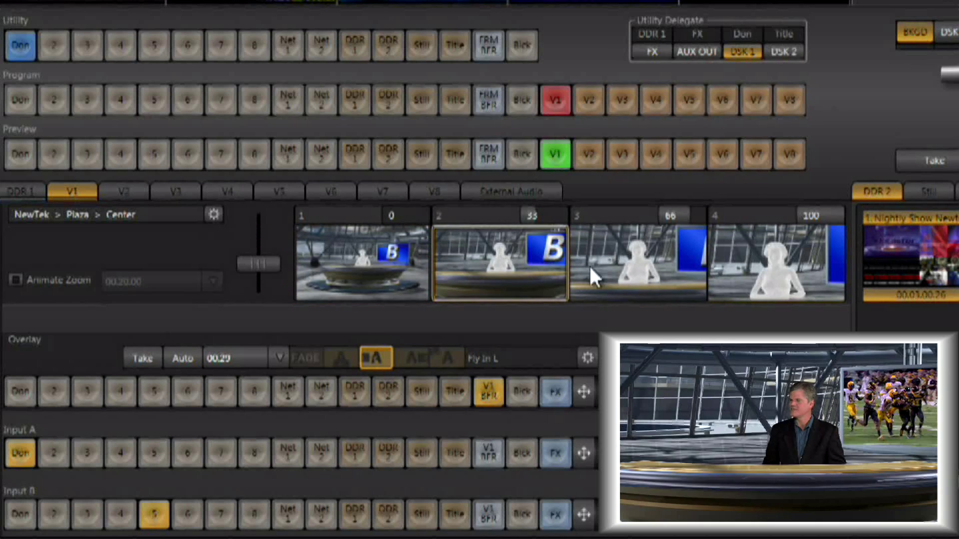
click(632, 265)
click(766, 260)
click(619, 268)
click(514, 256)
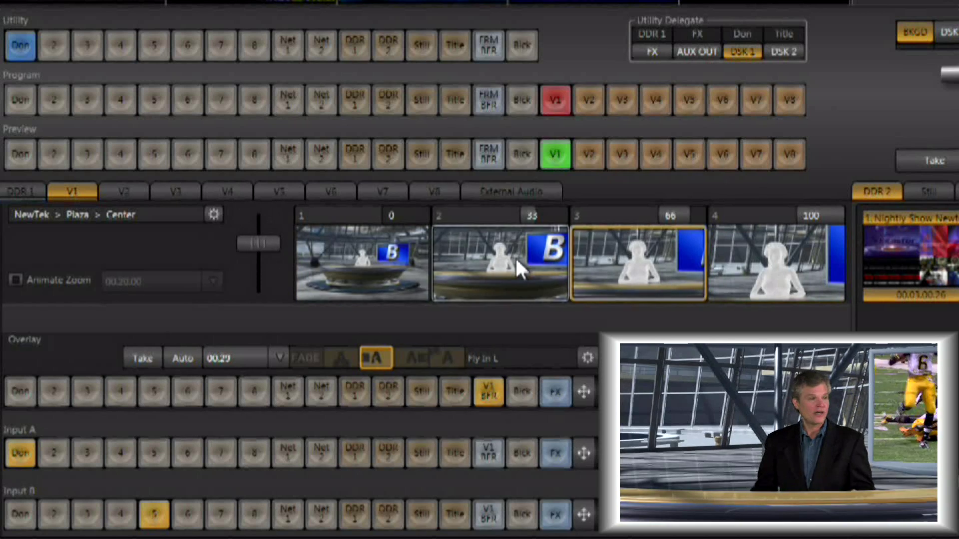
mouse_move(532, 215)
mouse_down()
mouse_move(523, 212)
mouse_move(530, 213)
mouse_up()
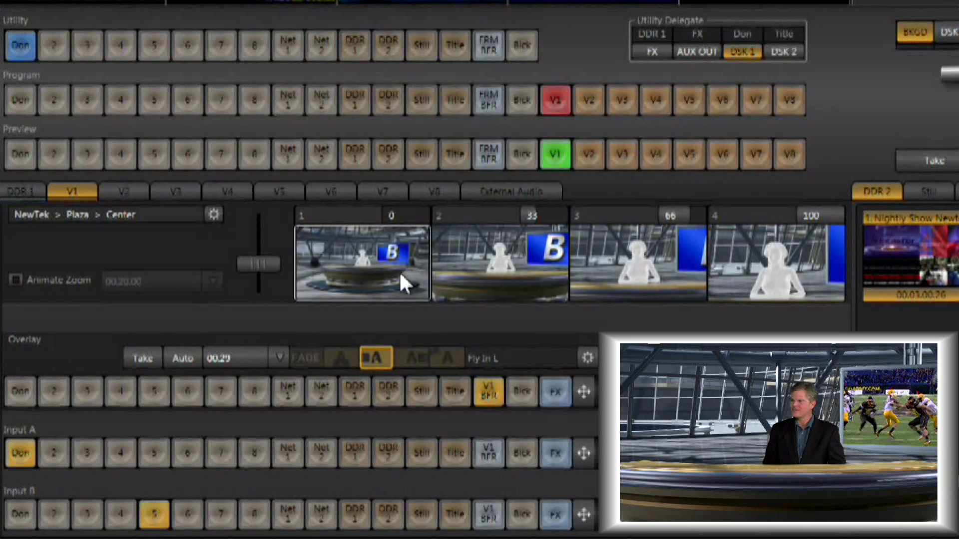
Step: Enable Animate Zoom for V1 and set the zoom duration to the fast 00.05.00 option
click(56, 282)
click(54, 280)
click(54, 280)
click(53, 281)
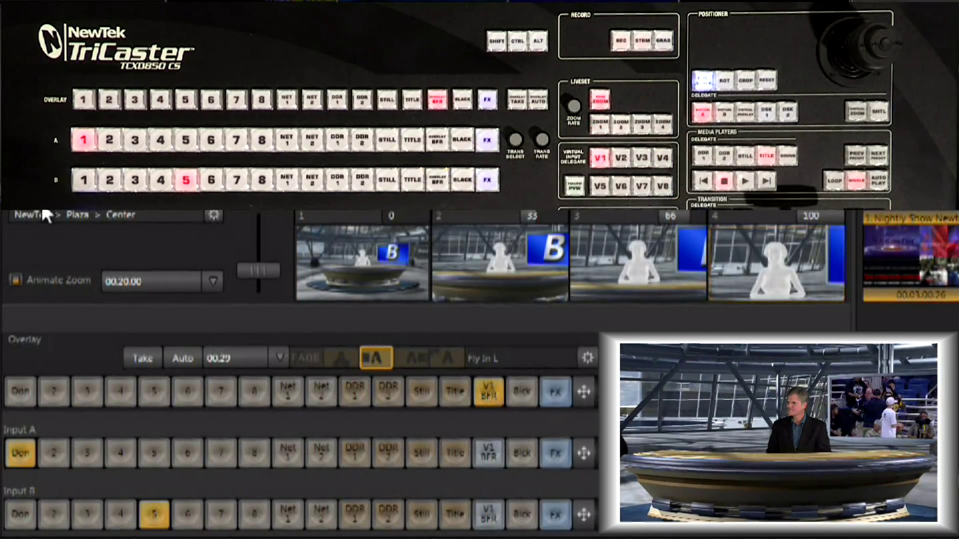
click(214, 280)
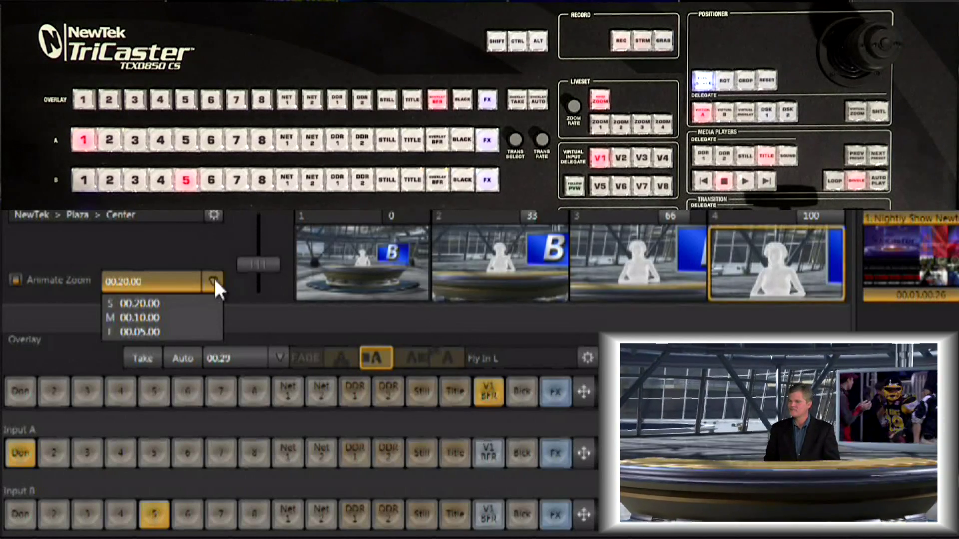
click(184, 332)
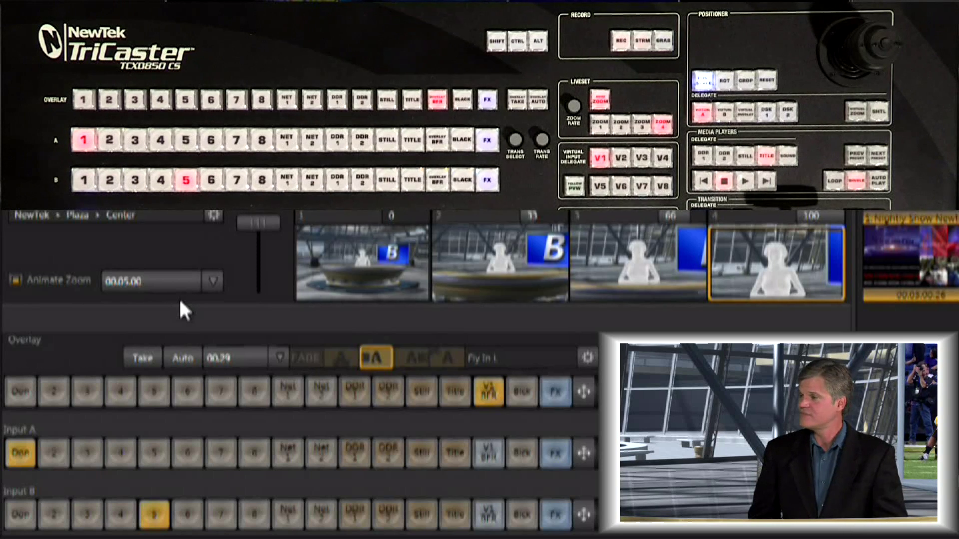
mouse_move(258, 219)
mouse_down()
mouse_move(259, 283)
mouse_move(258, 220)
mouse_up()
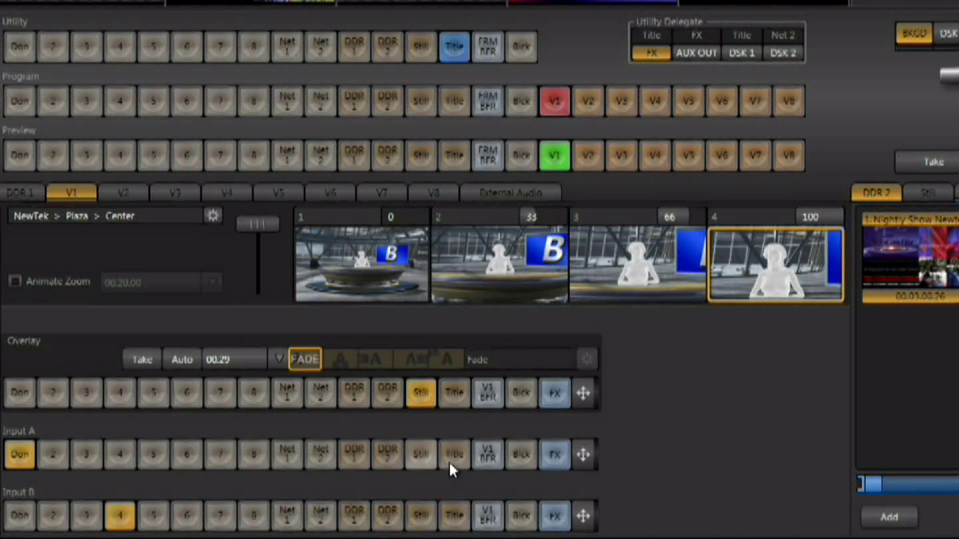
Step: Examine the crop and position settings of V1's Input A, and close them without changes
click(581, 454)
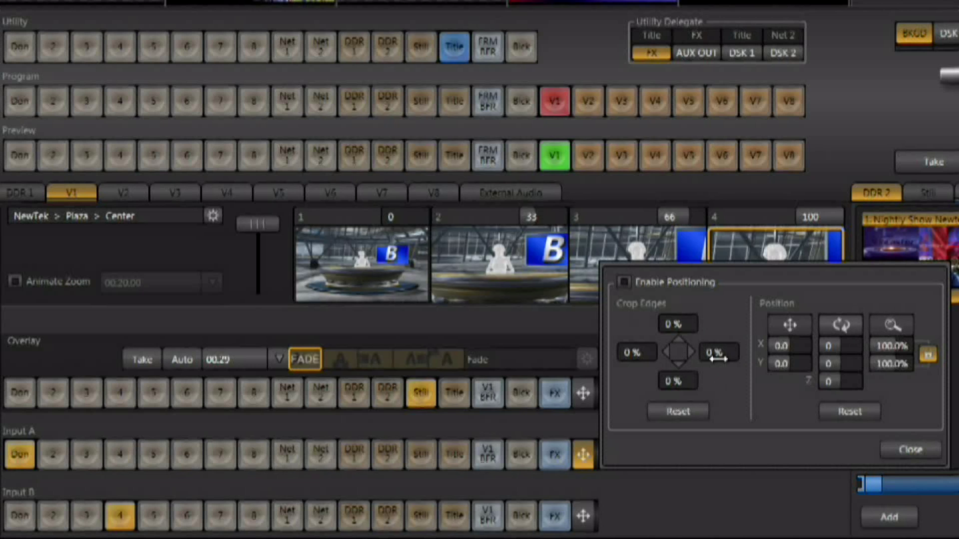
click(907, 446)
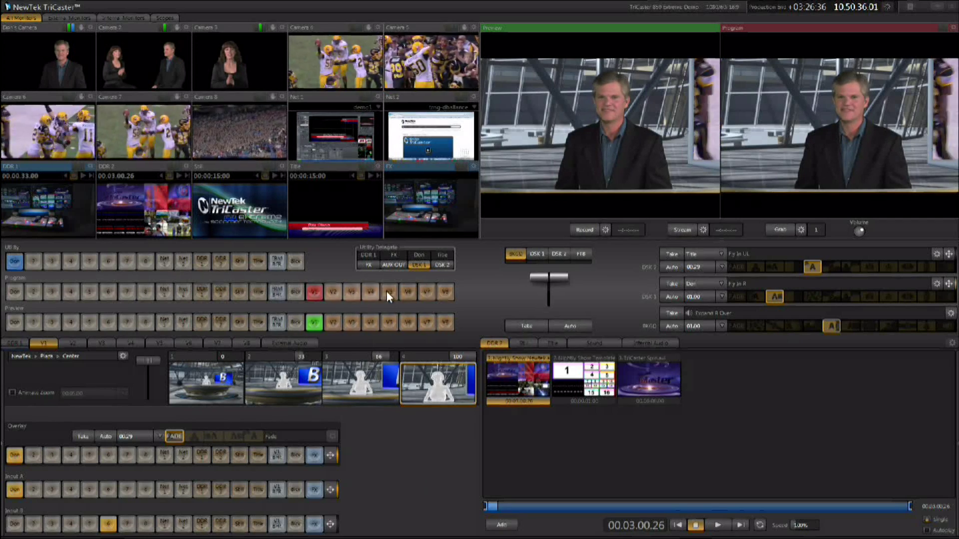
Step: Switch the Program output to virtual input V2
click(333, 291)
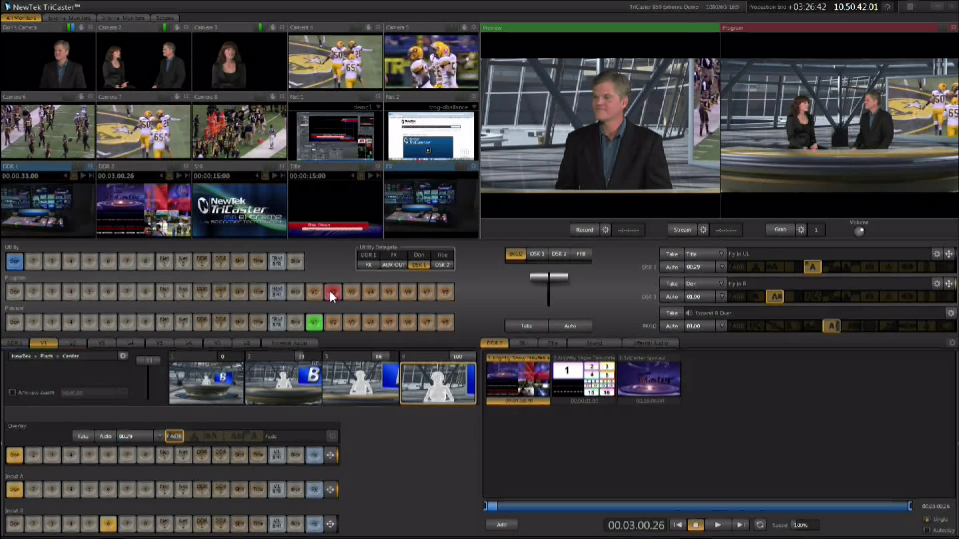
Step: Switch Program and Preview together between virtual inputs V2, V1 and V3, finishing with both on V3
click(332, 320)
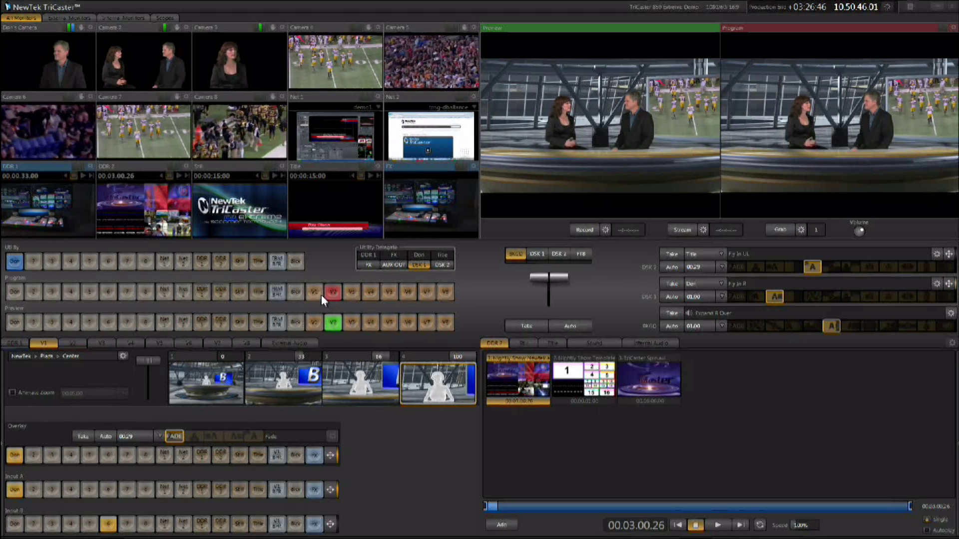
click(314, 291)
click(310, 322)
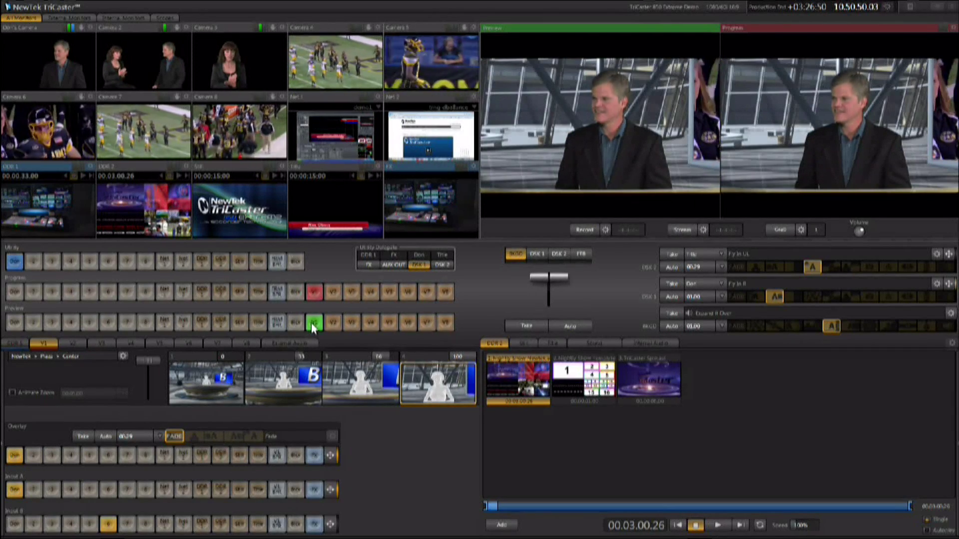
click(333, 291)
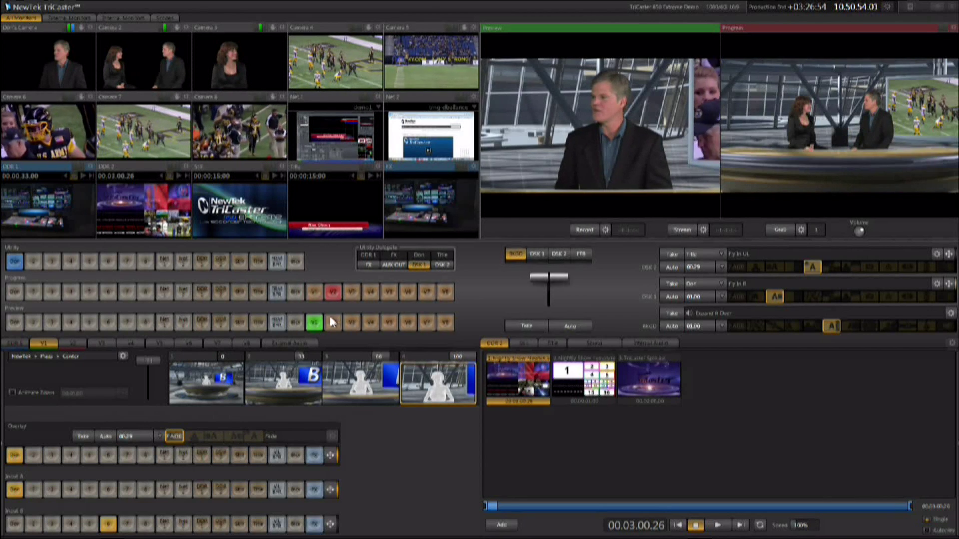
click(333, 322)
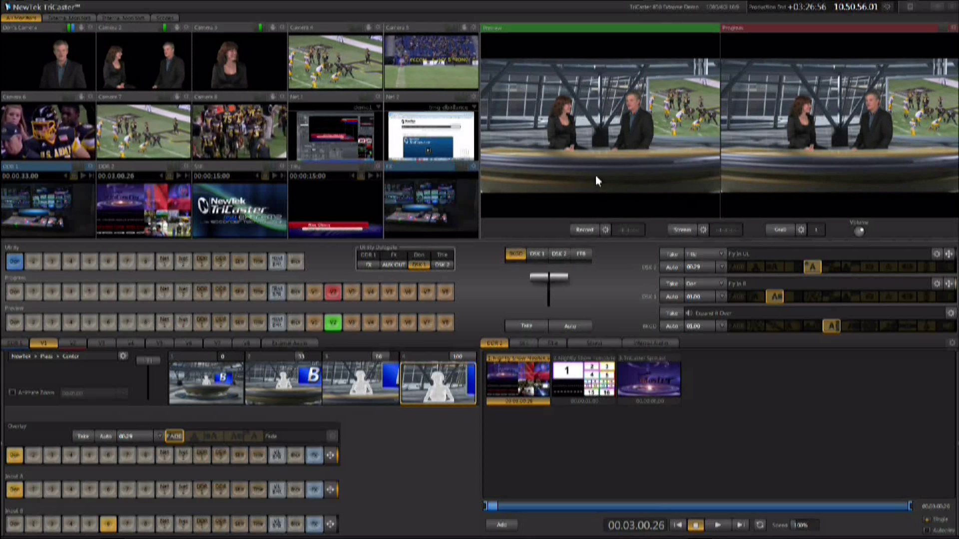
click(352, 292)
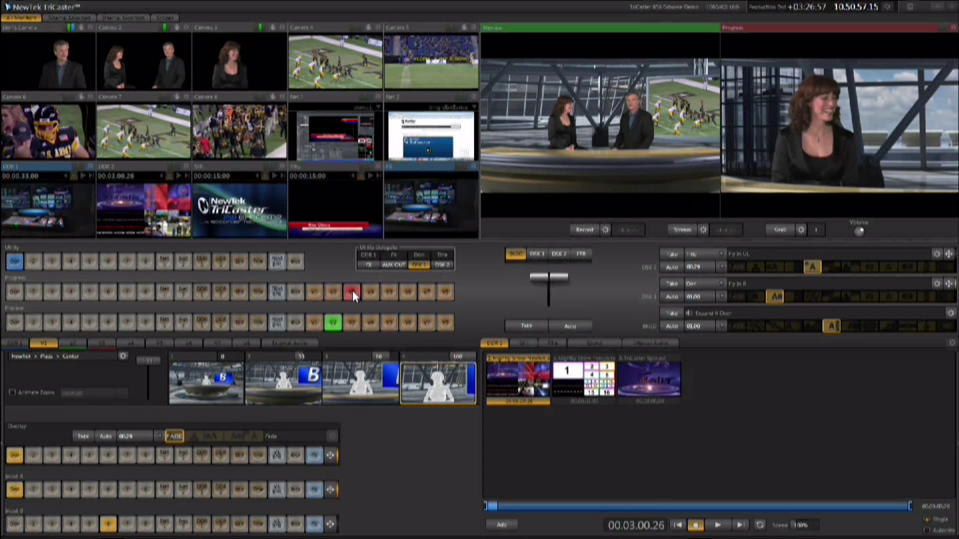
click(354, 324)
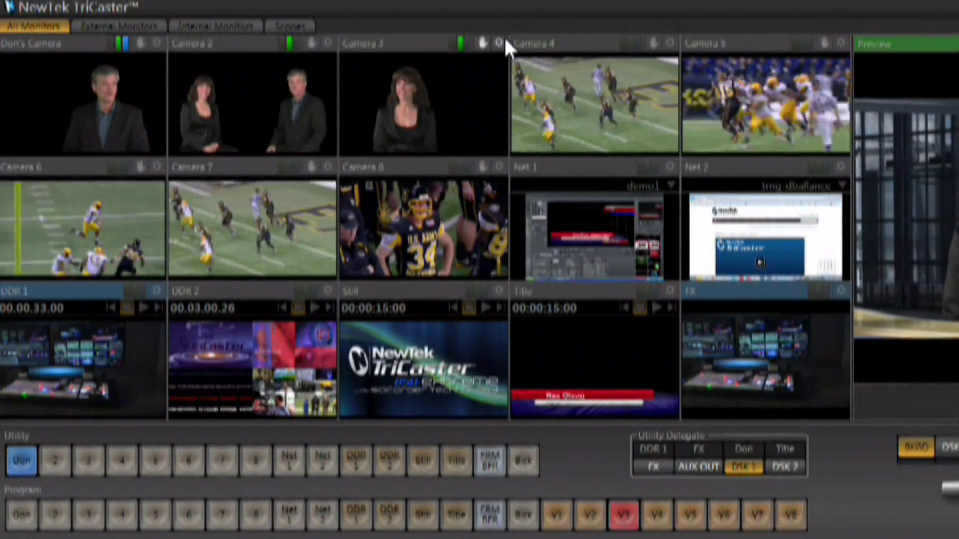
Step: Enable cropping for Camera 3 with its right edge cropped 32%, and close its input settings
click(501, 40)
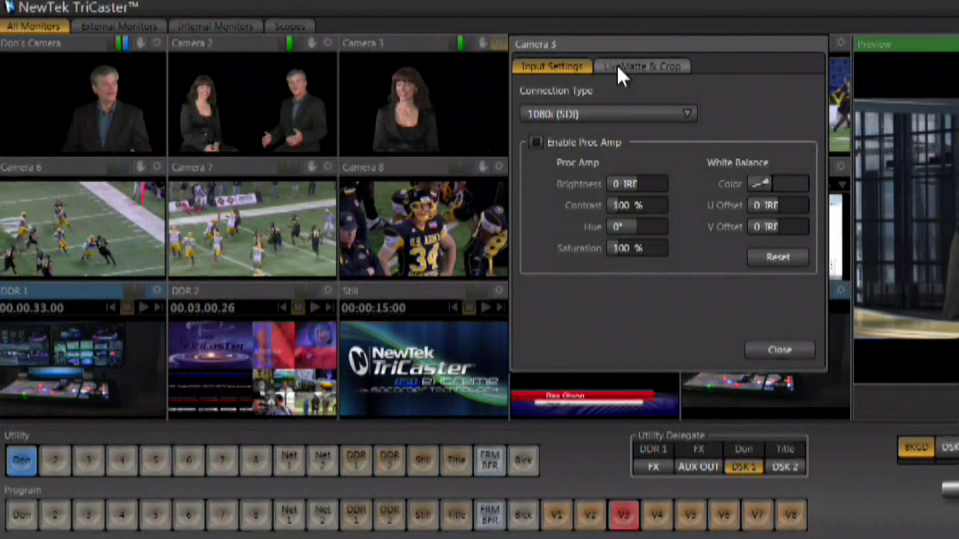
click(616, 64)
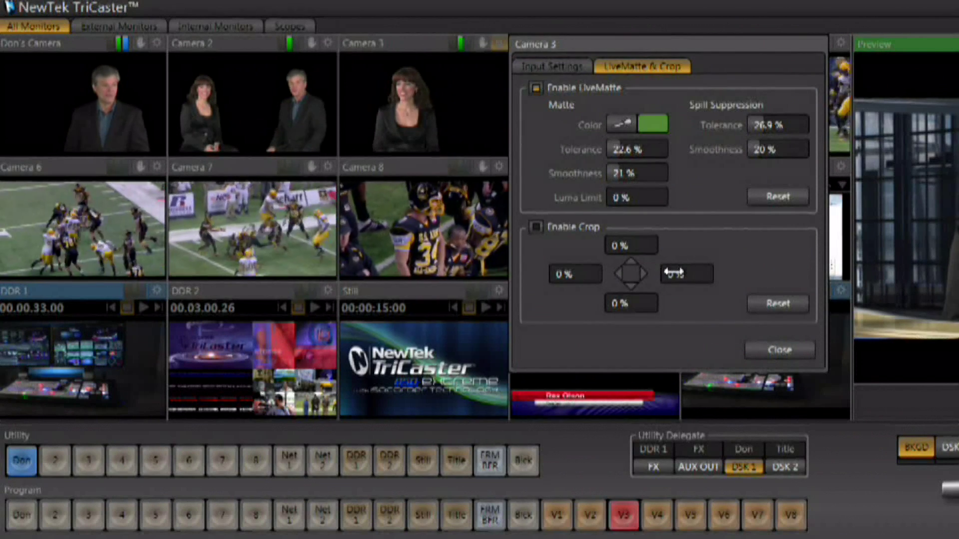
drag(673, 272, 685, 306)
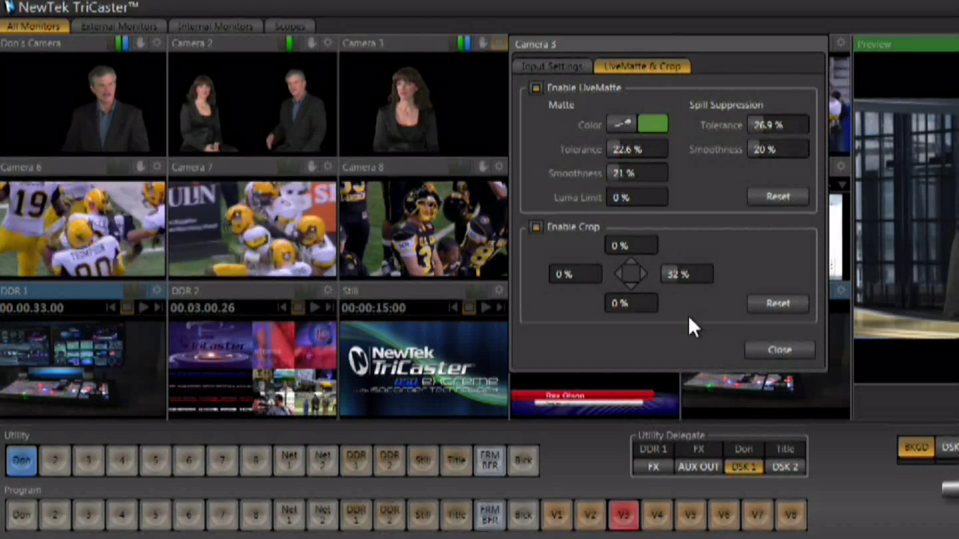
click(786, 349)
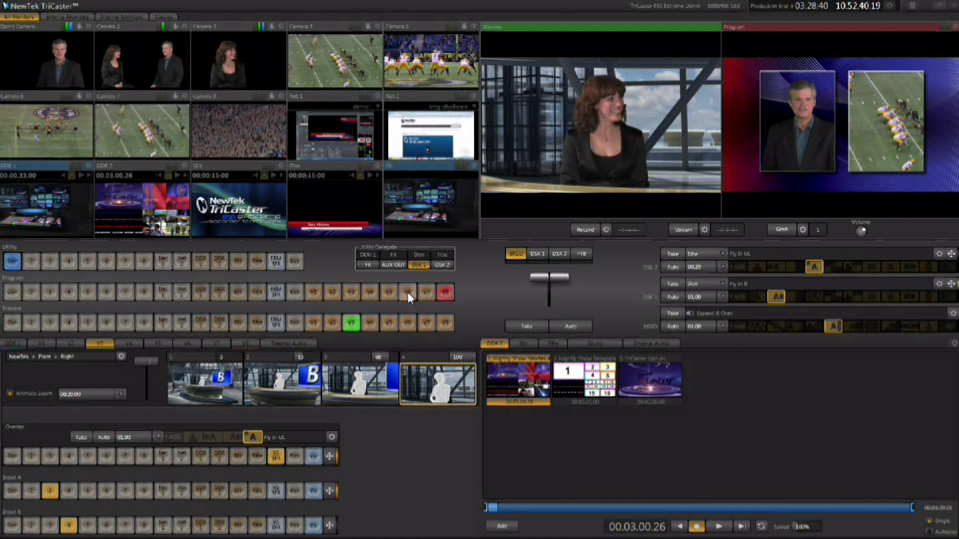
Step: Put V6 and then V7 on Program, match Preview to V7, and open V7's settings
click(408, 292)
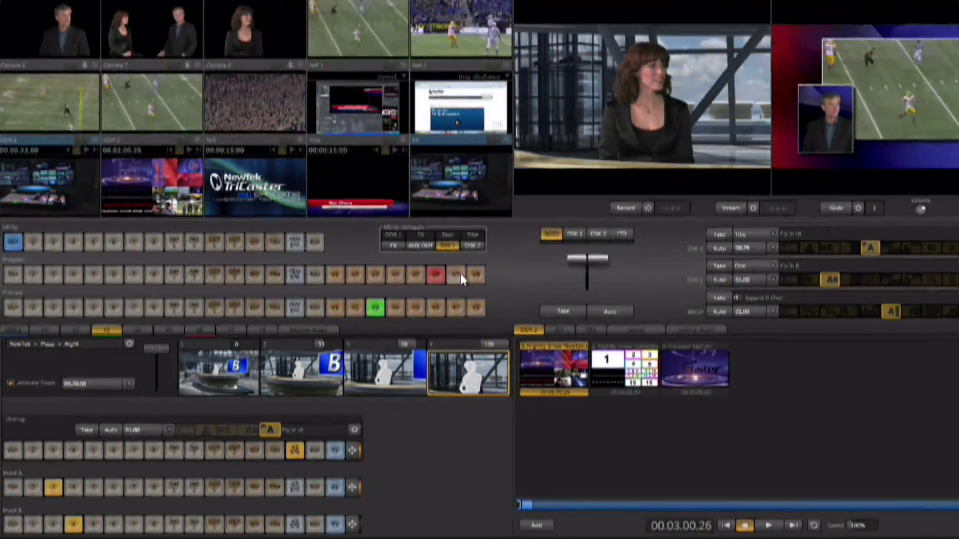
click(426, 292)
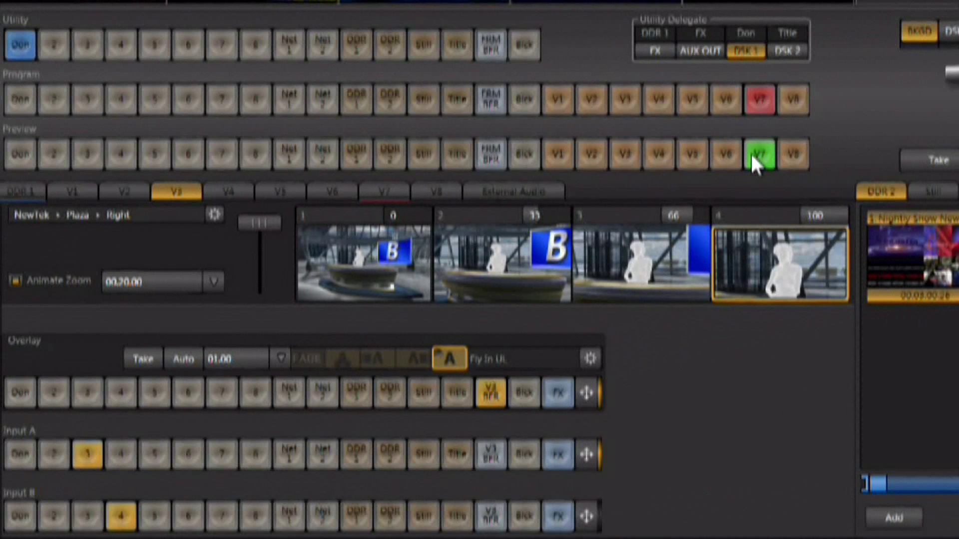
click(385, 193)
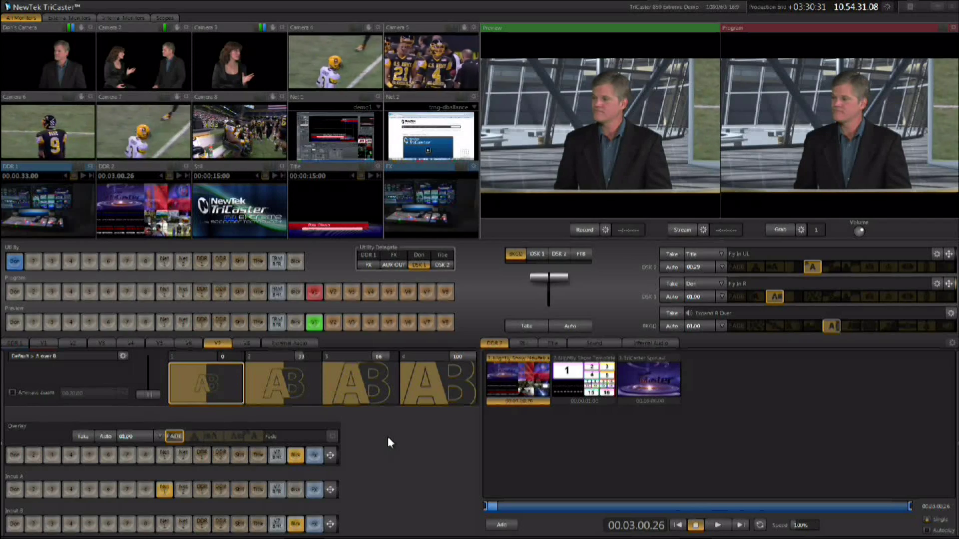
Step: Show V1's settings and select the TC Powered Logo0001 image in the Still player
click(50, 343)
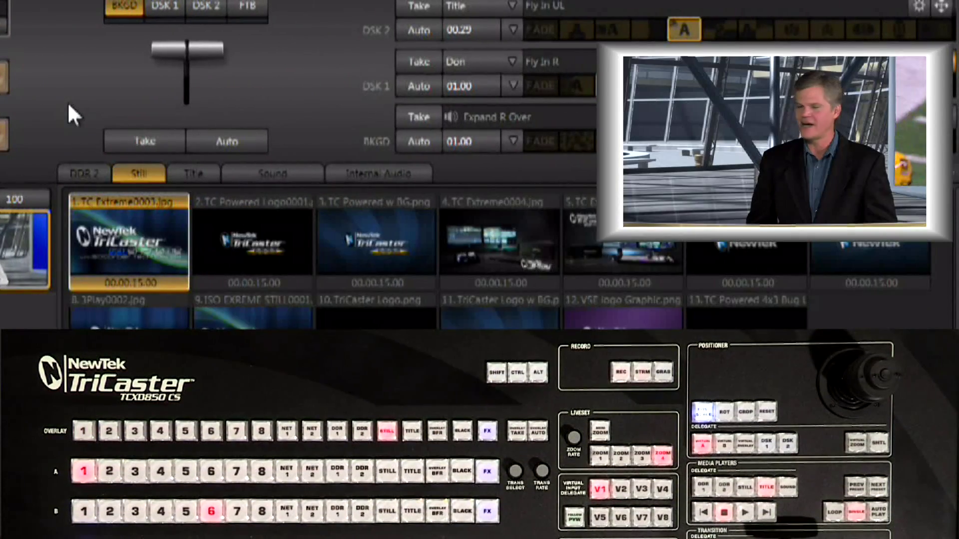
click(258, 242)
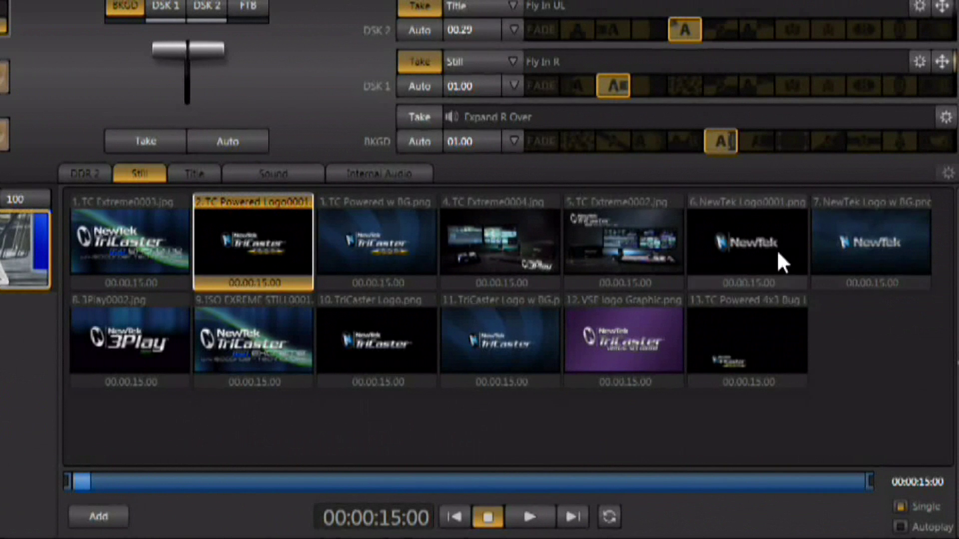
Step: Send the NewTek Logo0001.png still to V1's buffer
click(764, 250)
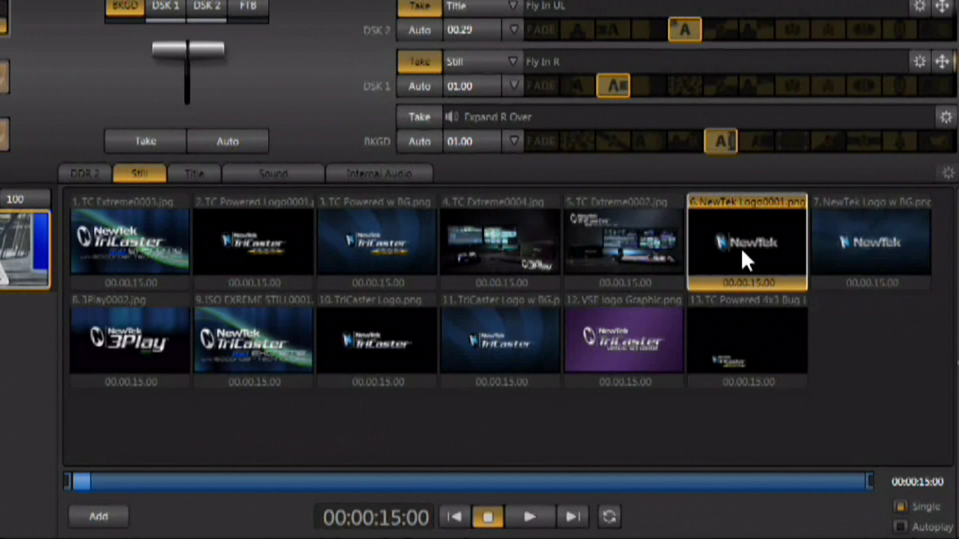
right_click(741, 251)
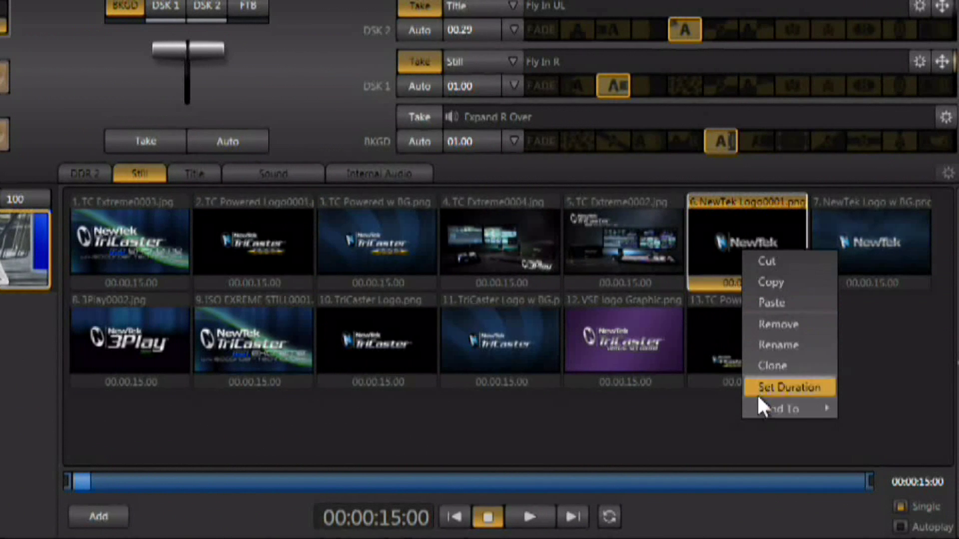
mouse_move(759, 417)
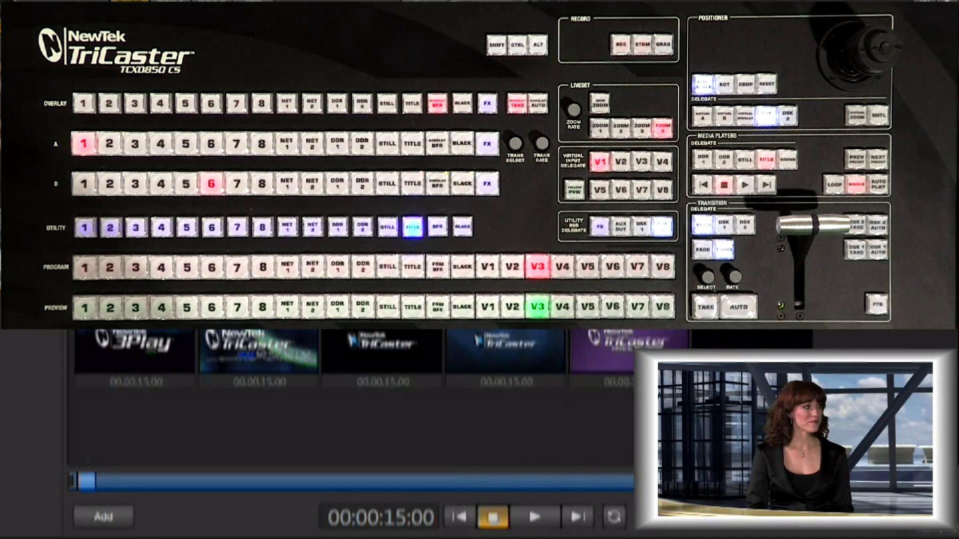
Step: Send the TriCaster Logo.png still to V3's buffer
right_click(416, 330)
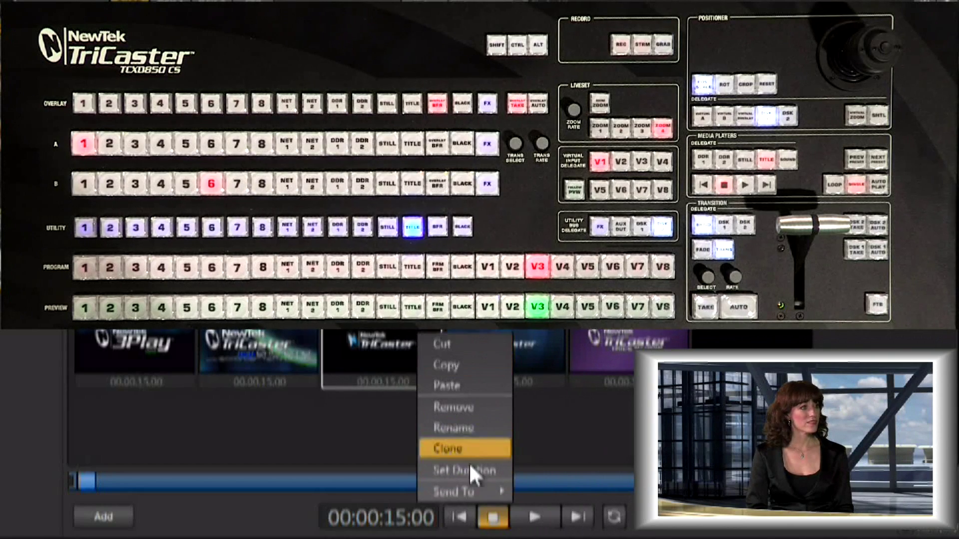
mouse_move(475, 489)
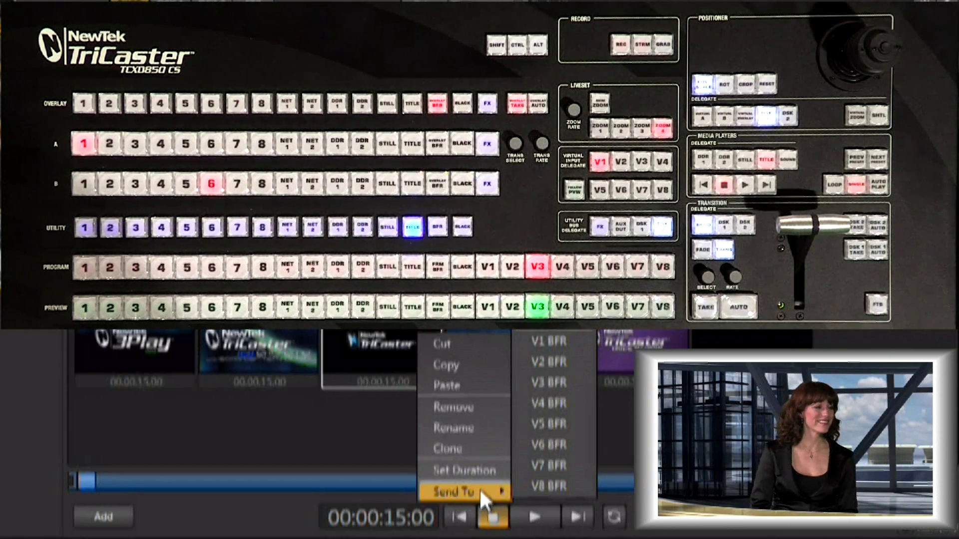
click(562, 381)
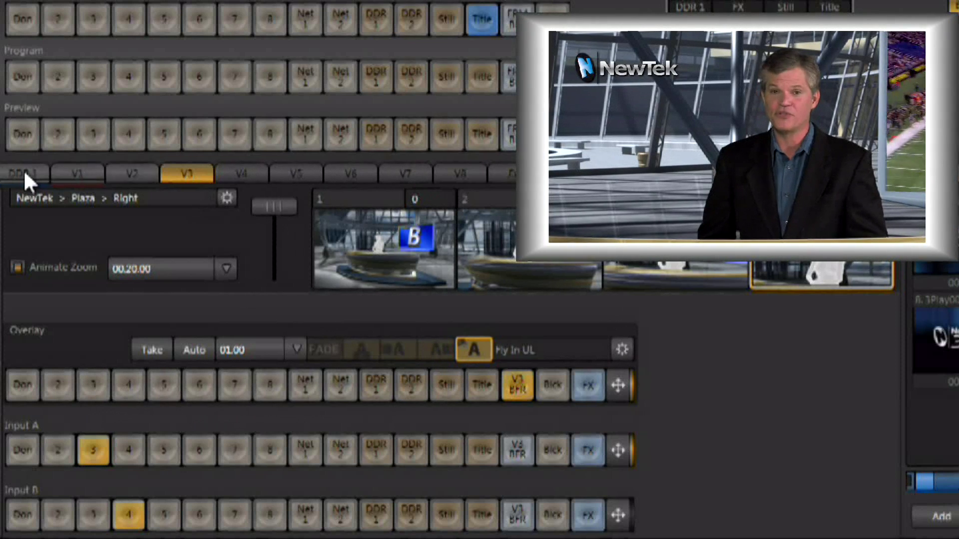
Step: In V1's overlay transitions, replace Fly In R with the CW Fan B(H) transition from the transition library
click(70, 172)
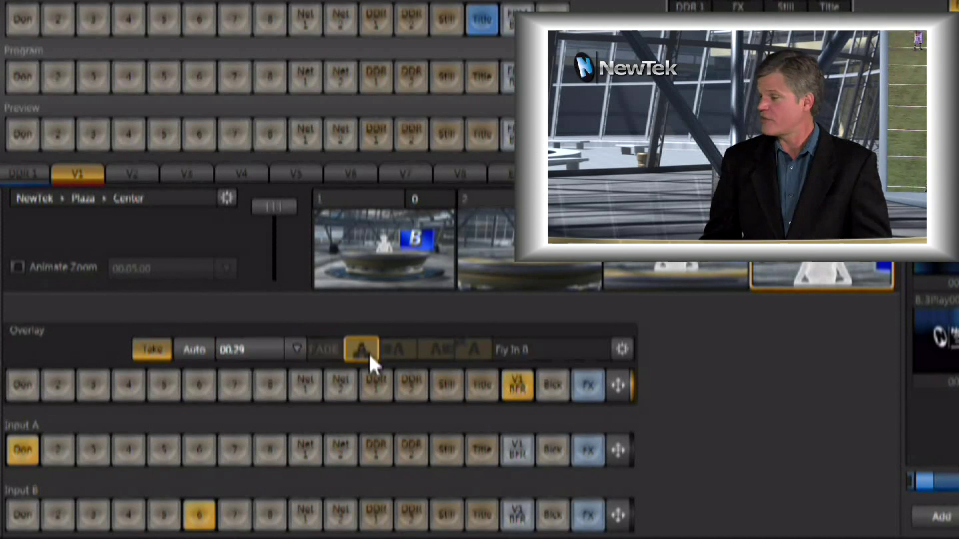
click(393, 349)
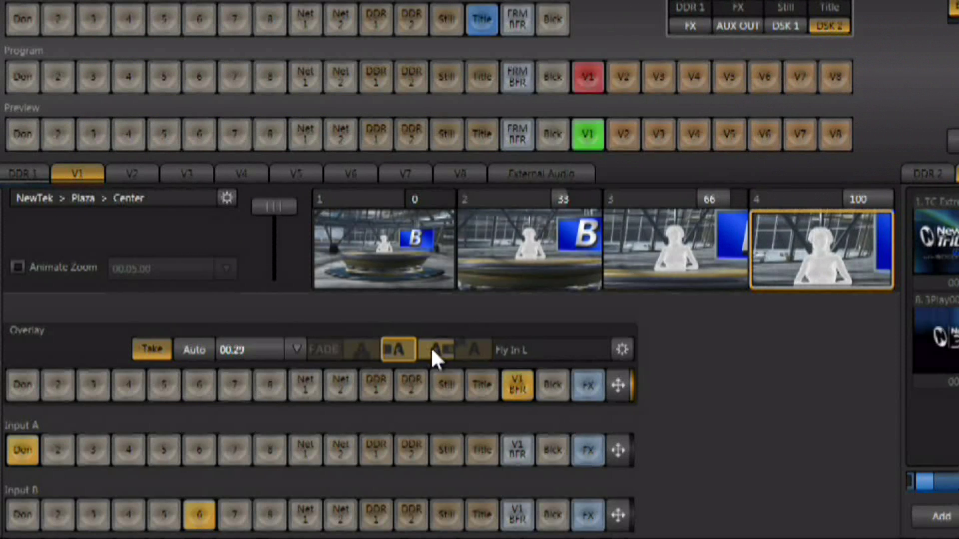
click(433, 350)
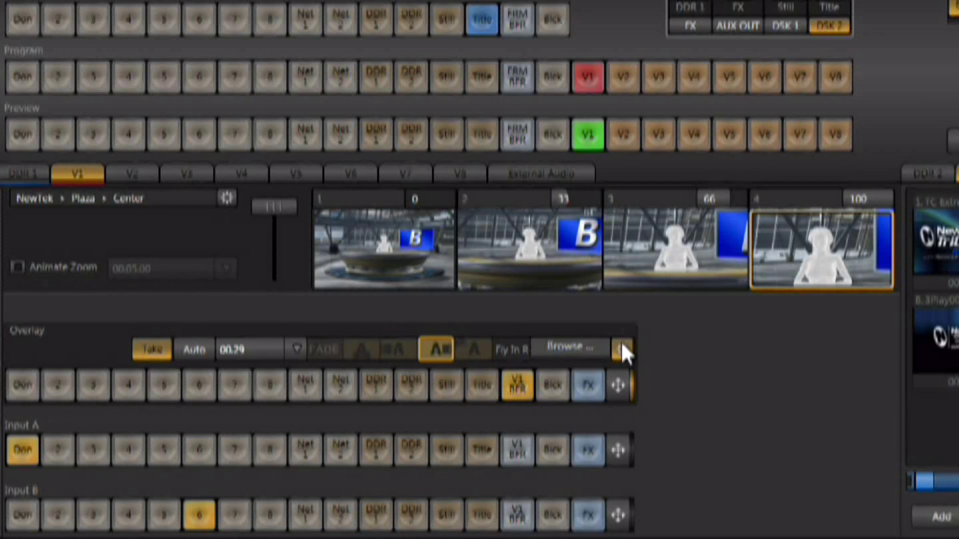
click(592, 346)
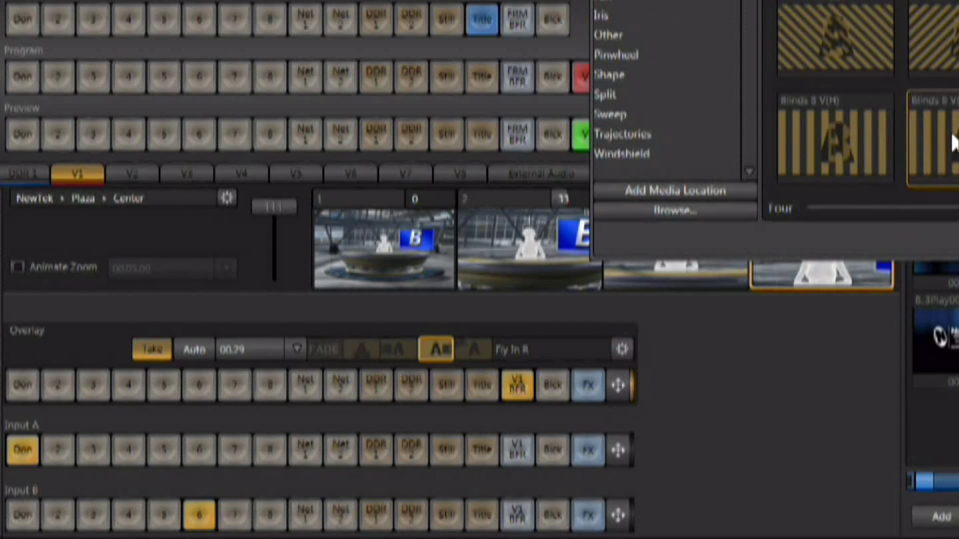
click(644, 2)
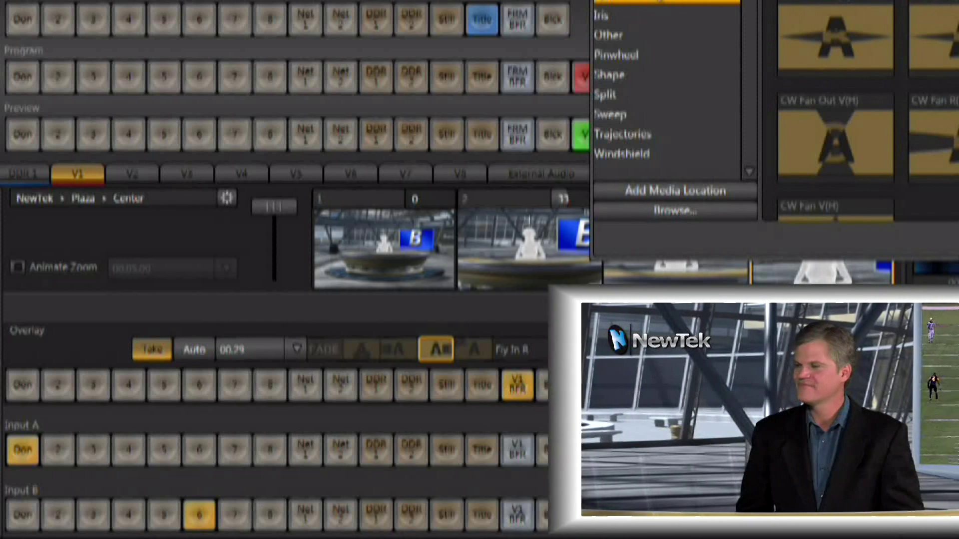
key(Escape)
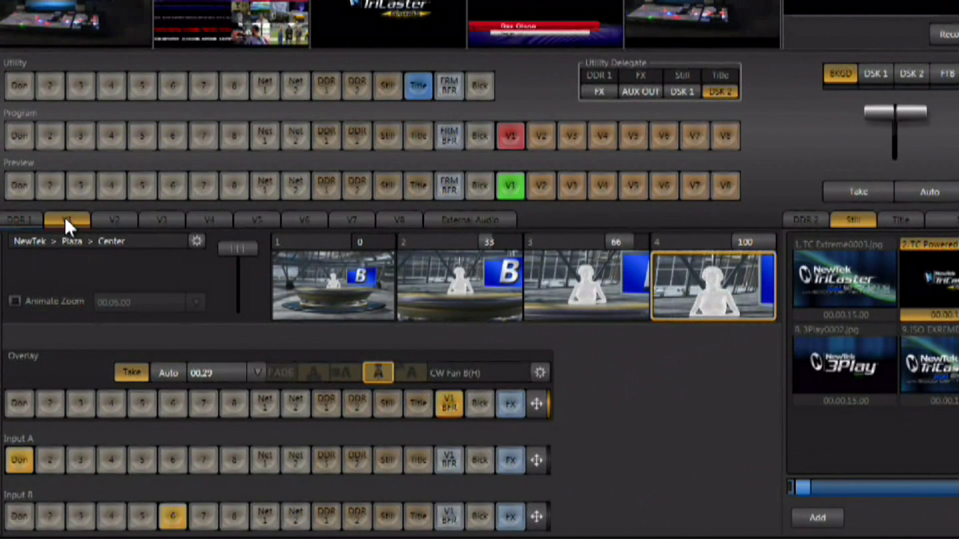
Step: Switch V1 through its Night Beat Center, Prime Time Center, Rock Stage Left, Plaza Center and Plaza Left presets, finishing on Prime Time Center
mouse_move(2, 364)
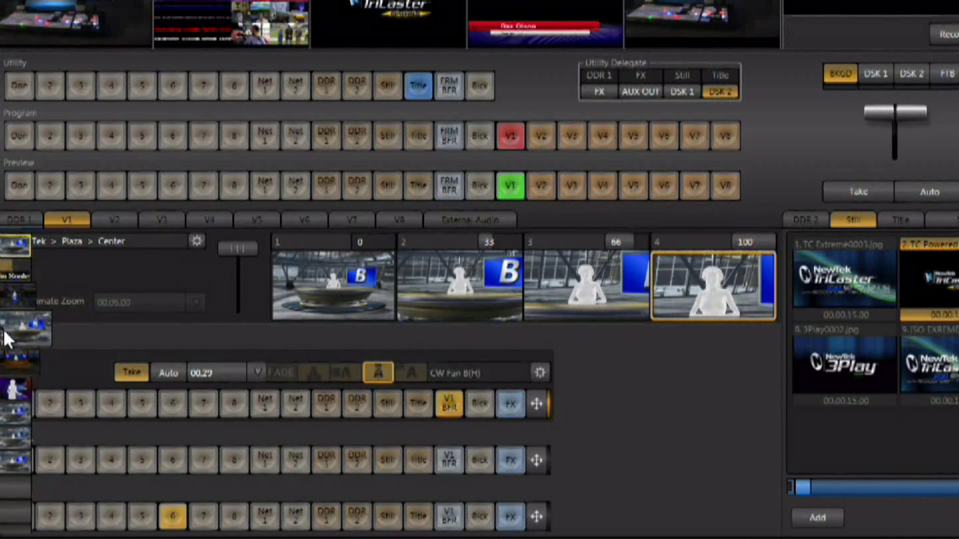
click(9, 301)
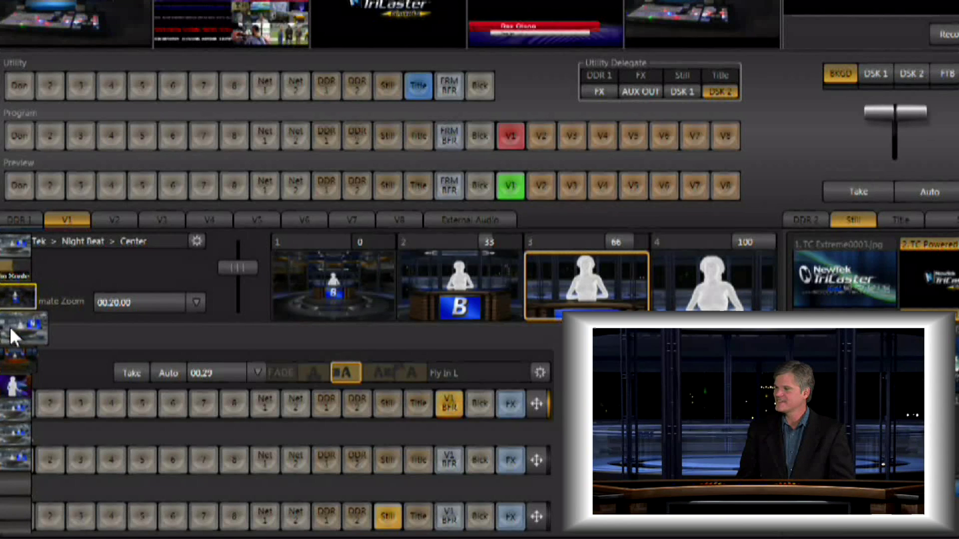
click(14, 357)
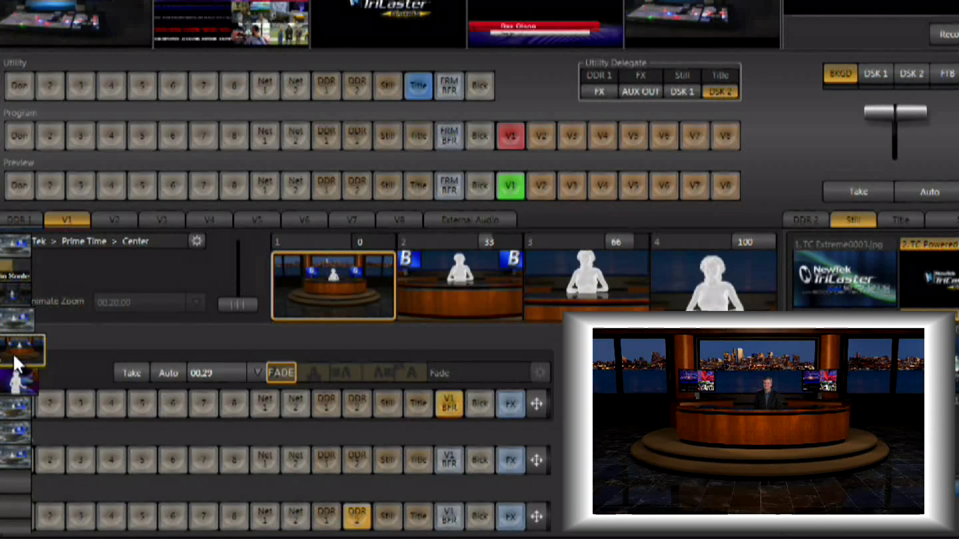
click(16, 371)
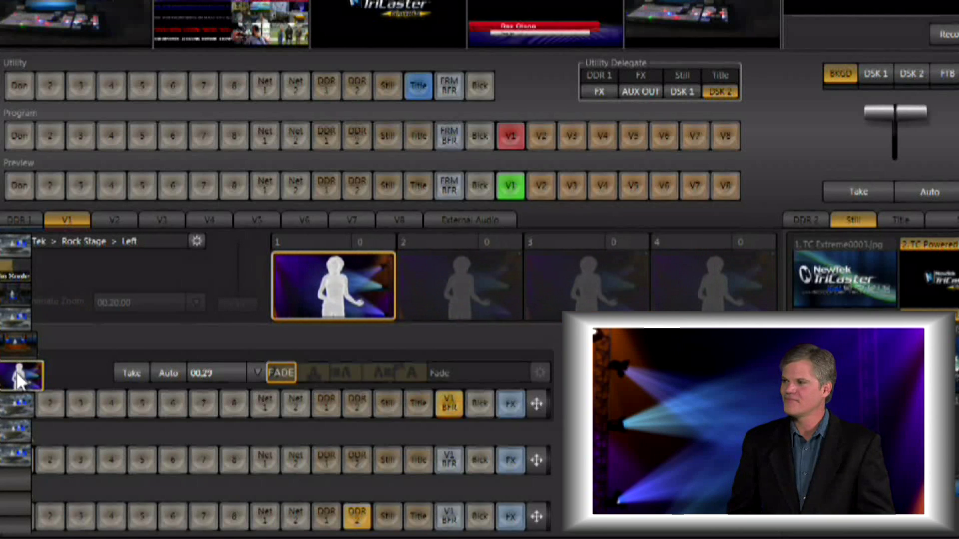
click(14, 345)
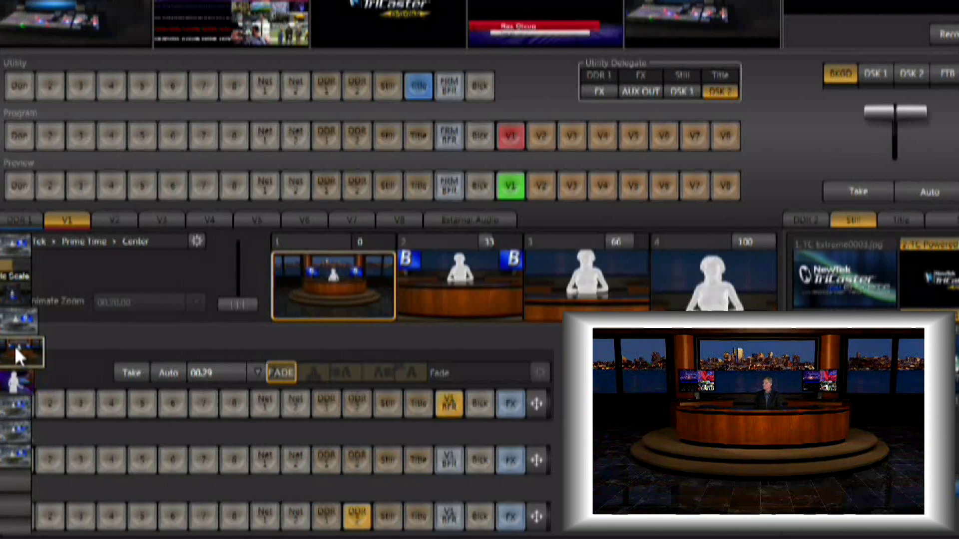
click(8, 294)
click(7, 246)
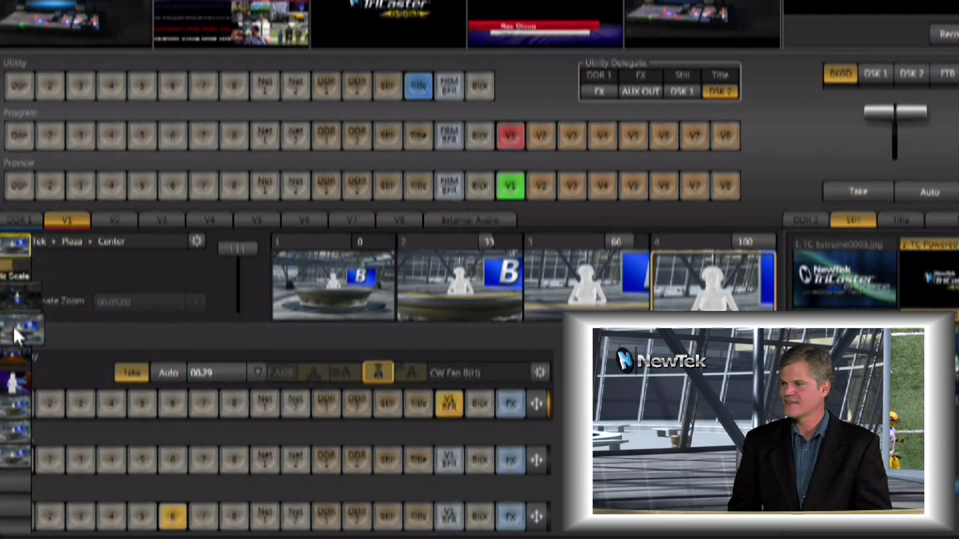
click(14, 390)
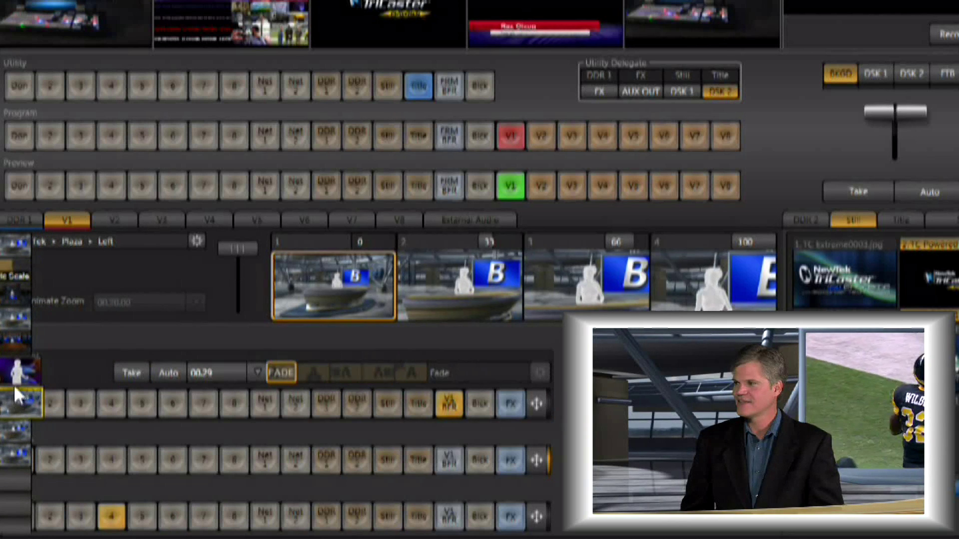
click(13, 350)
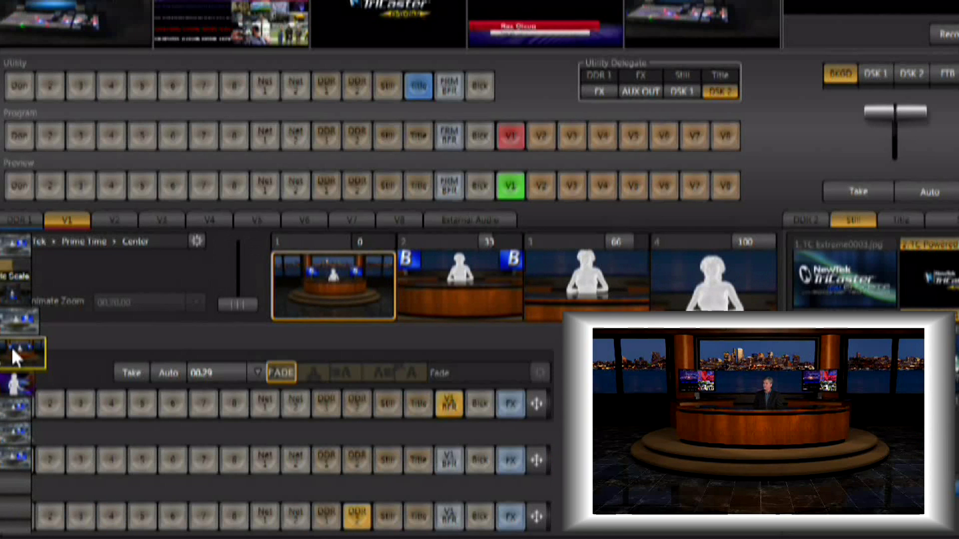
Step: Switch V1 back and forth between its Plaza Center and Night Beat Center presets, through Prime Time Center, finishing on the Default A over B preset
click(28, 324)
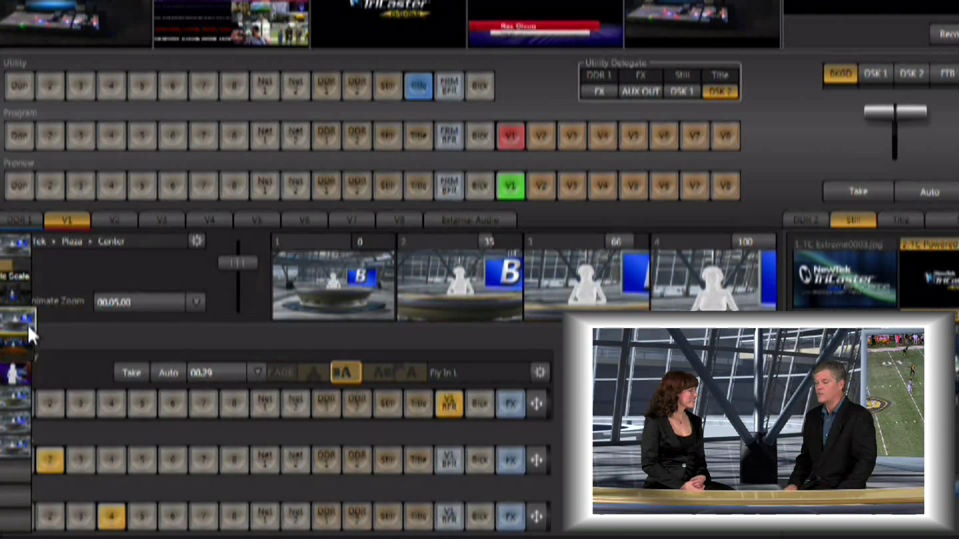
click(13, 301)
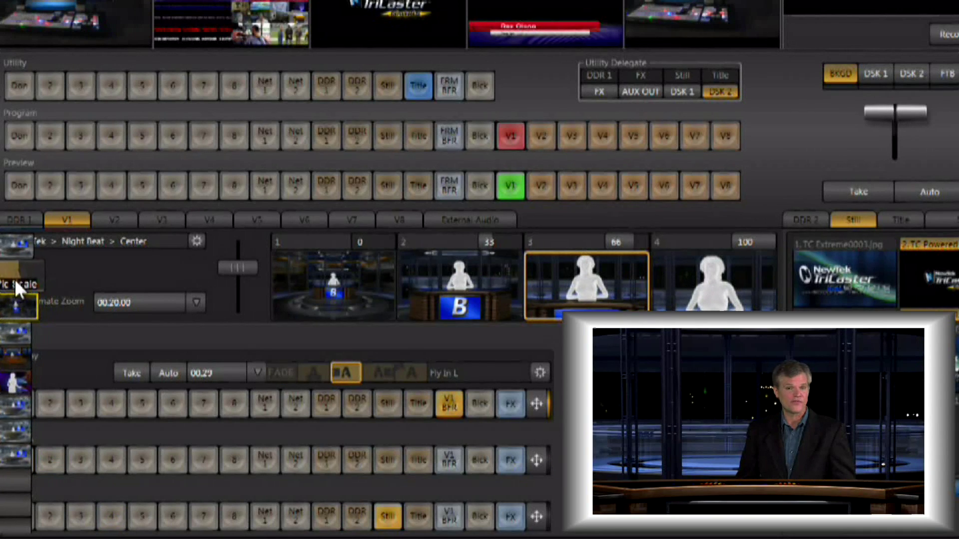
click(13, 248)
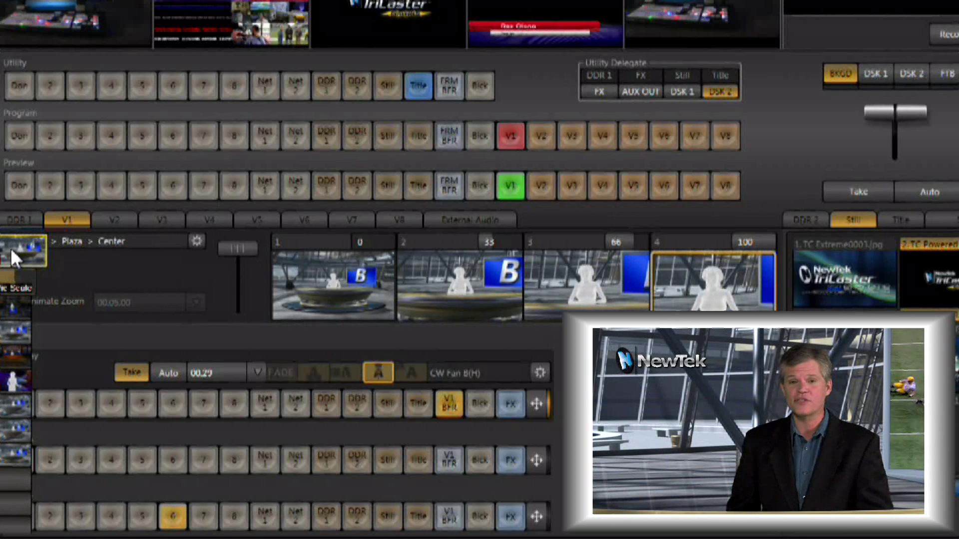
click(8, 302)
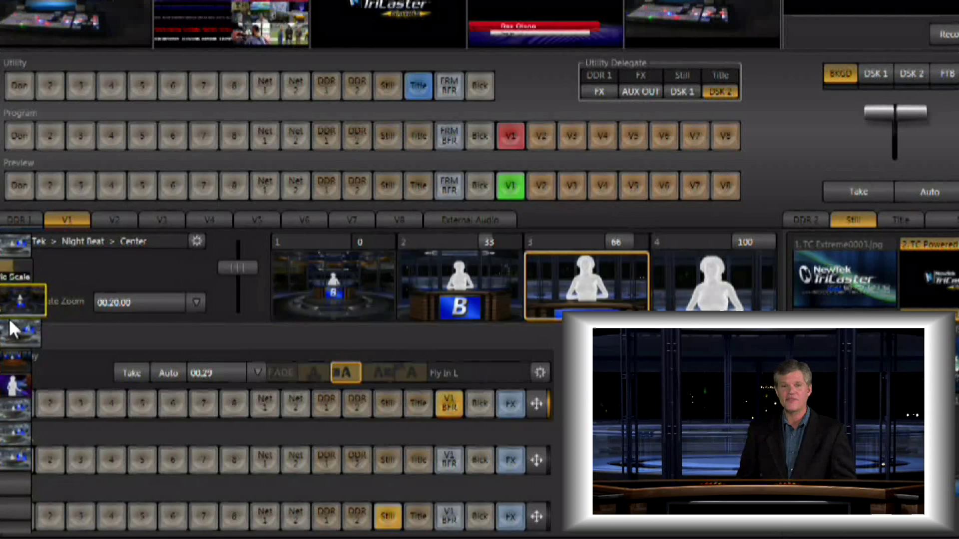
click(10, 345)
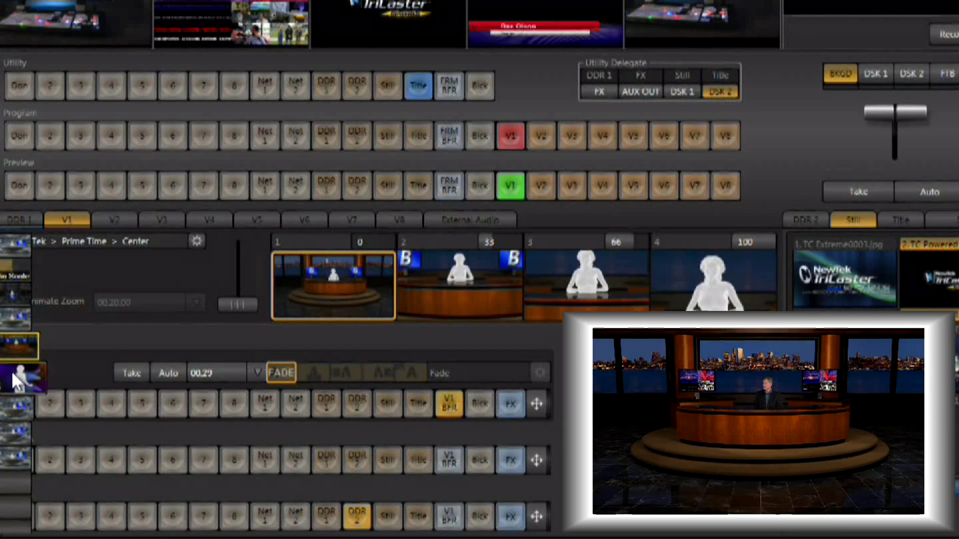
click(11, 371)
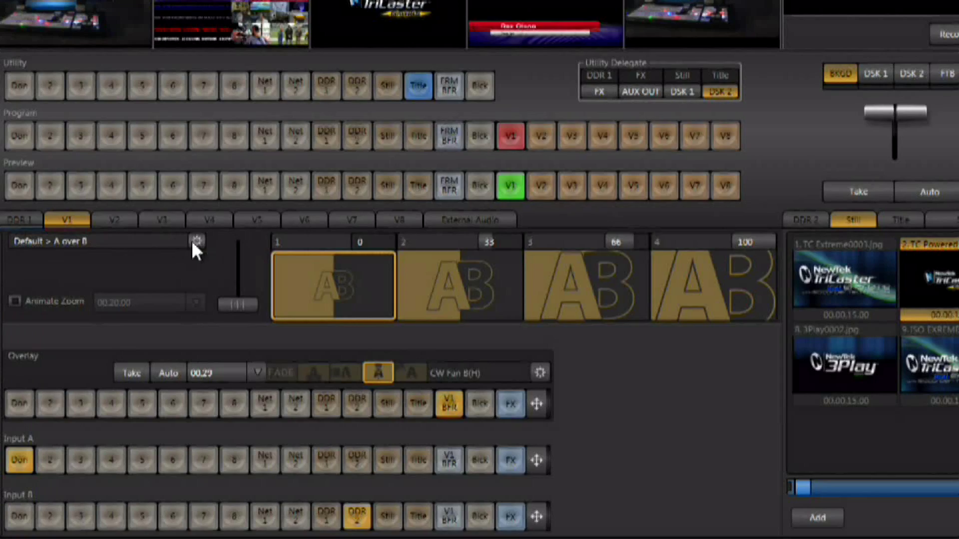
Step: Load the Center angle of NewTek's Nightly Show A LiveSet into V1
click(194, 241)
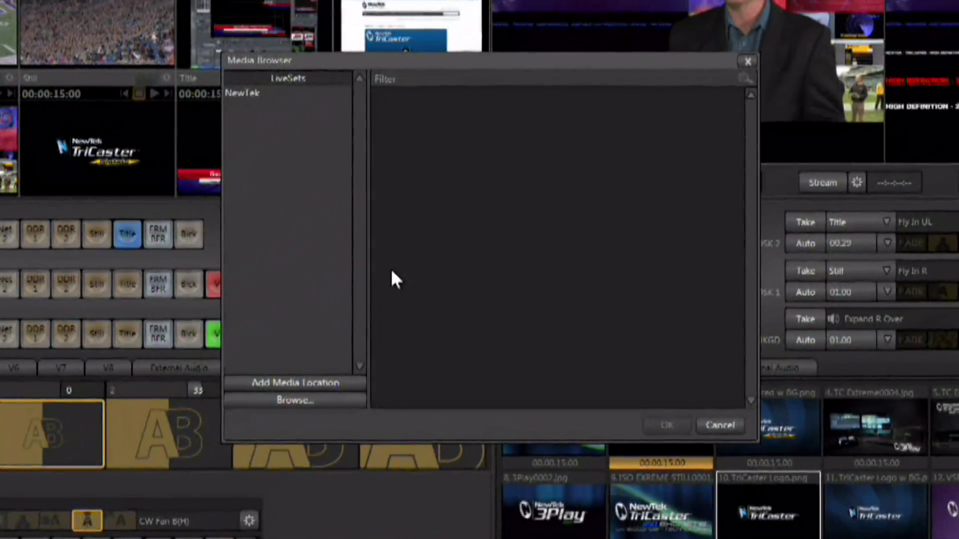
scroll(426, 270, down, 10)
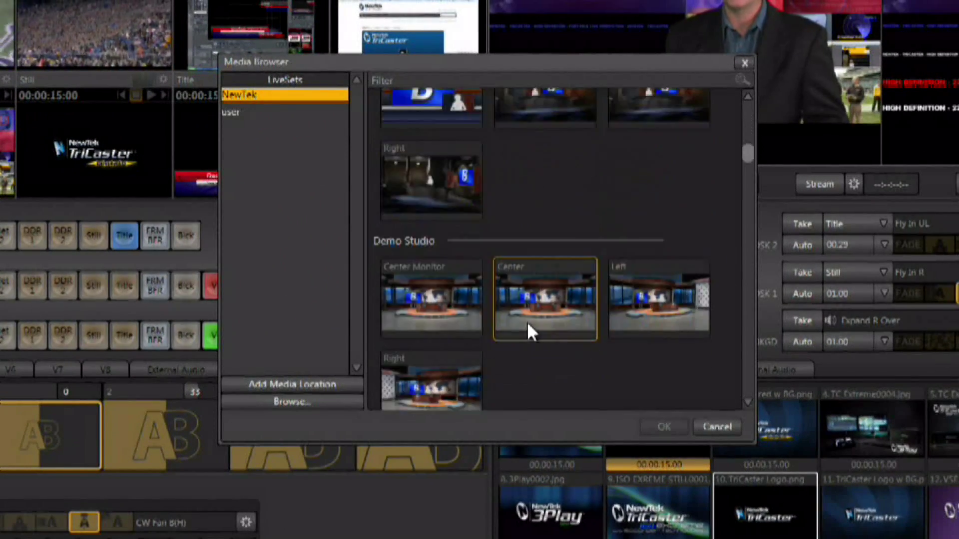
scroll(527, 329, down, 15)
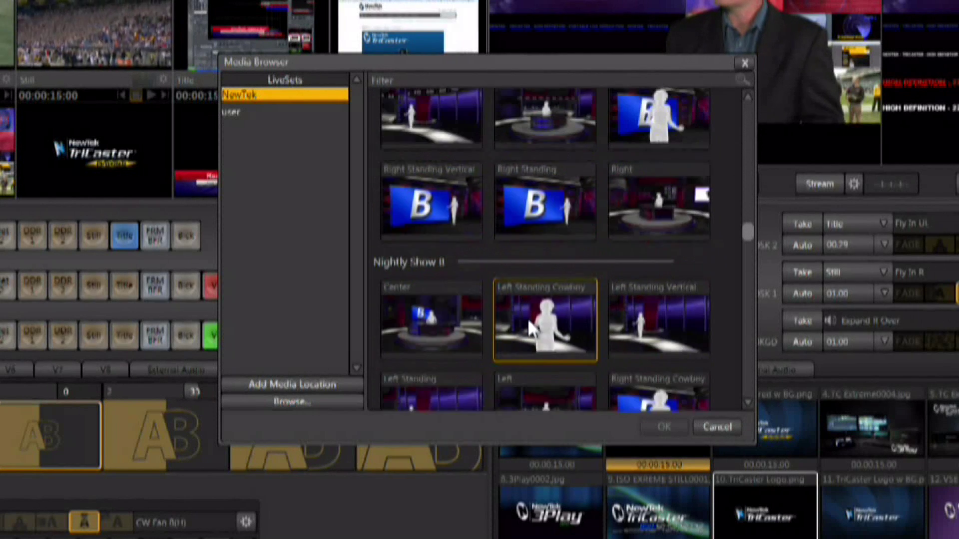
scroll(528, 317, up, 5)
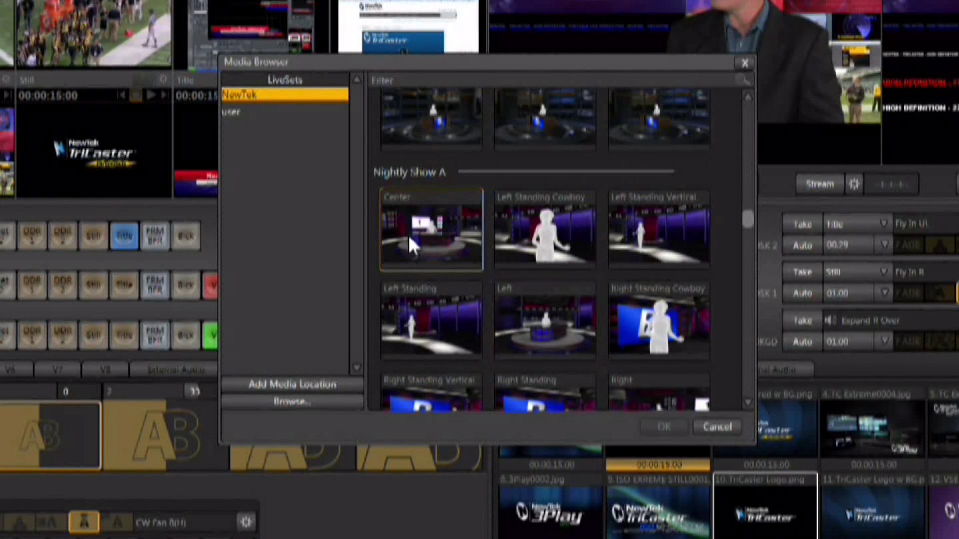
double_click(409, 232)
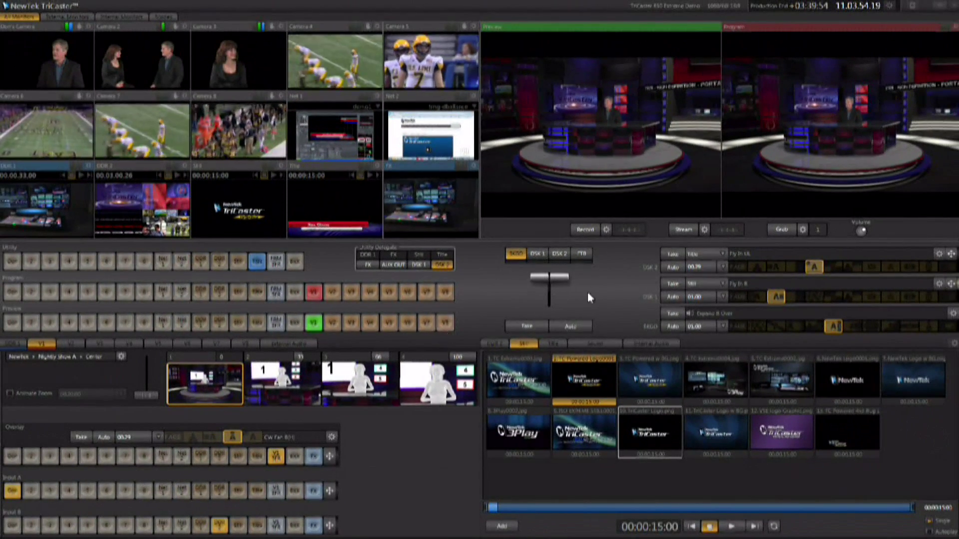
Step: Play the Nightly Show NewTek clip in DDR 2 and cut the program output from DDR 2 back to V1
click(495, 344)
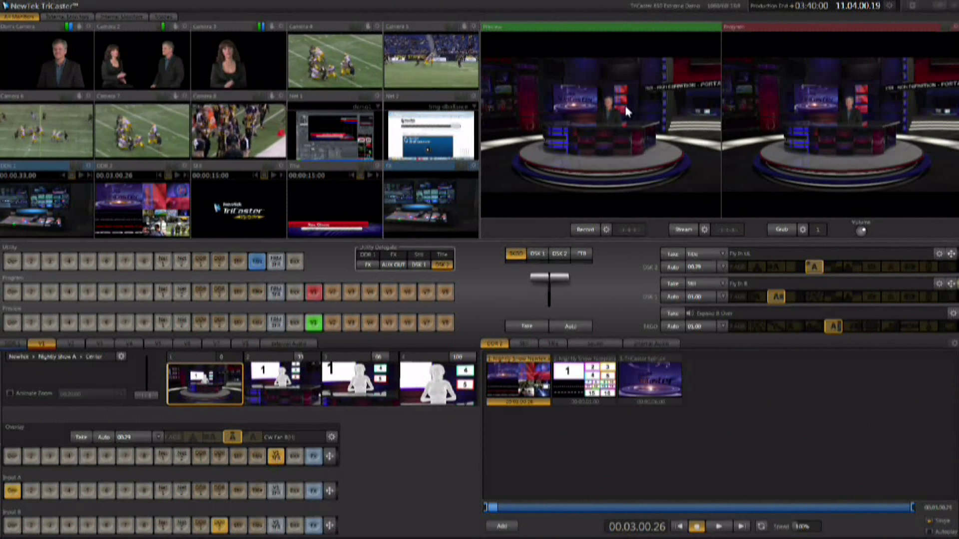
double_click(509, 385)
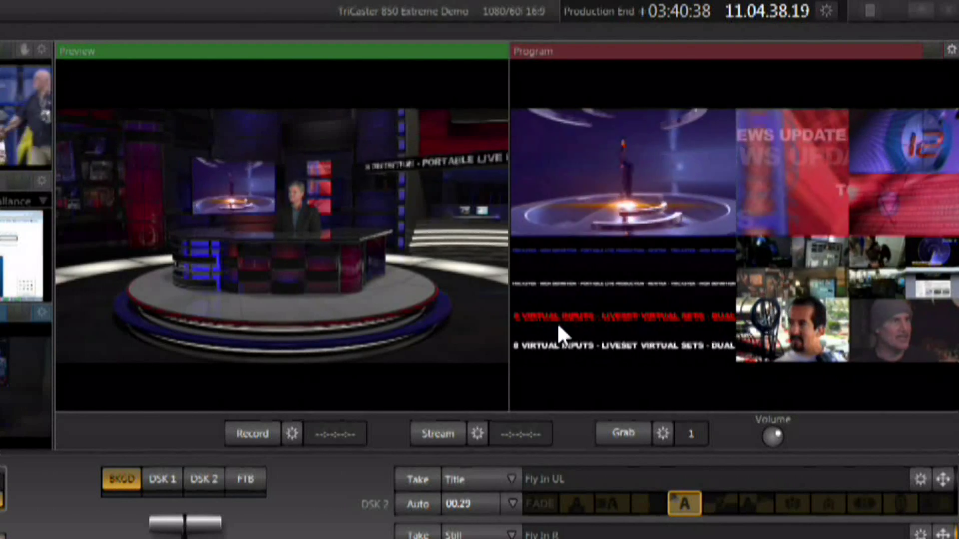
key(Return)
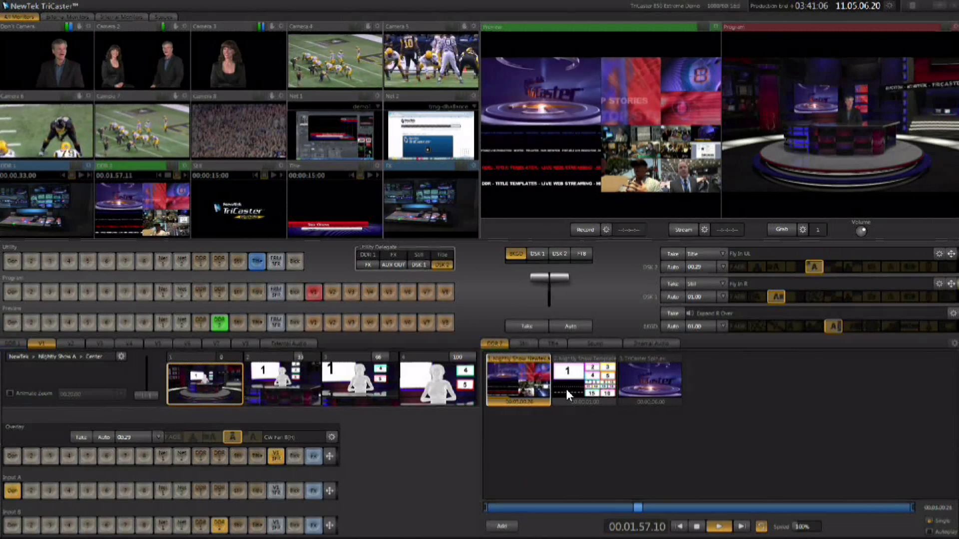
Step: Add the Nightly Show News clip to DDR 2 and play it, and return playback to the Nightly Show NewTek clip
click(499, 526)
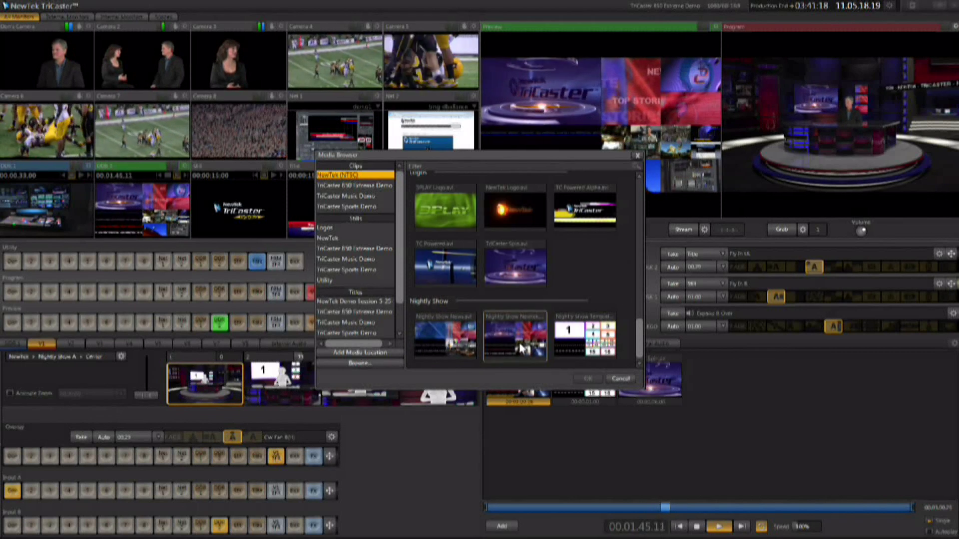
double_click(464, 339)
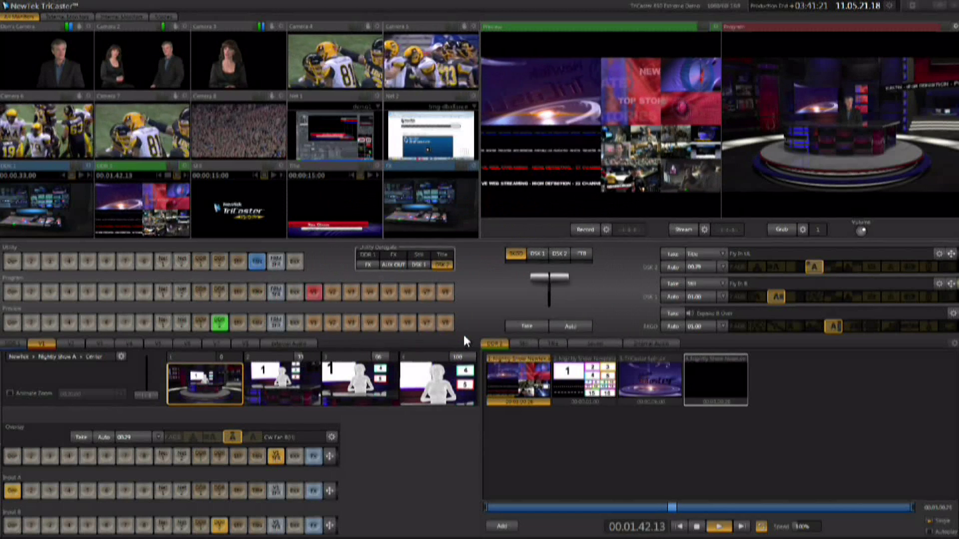
click(703, 381)
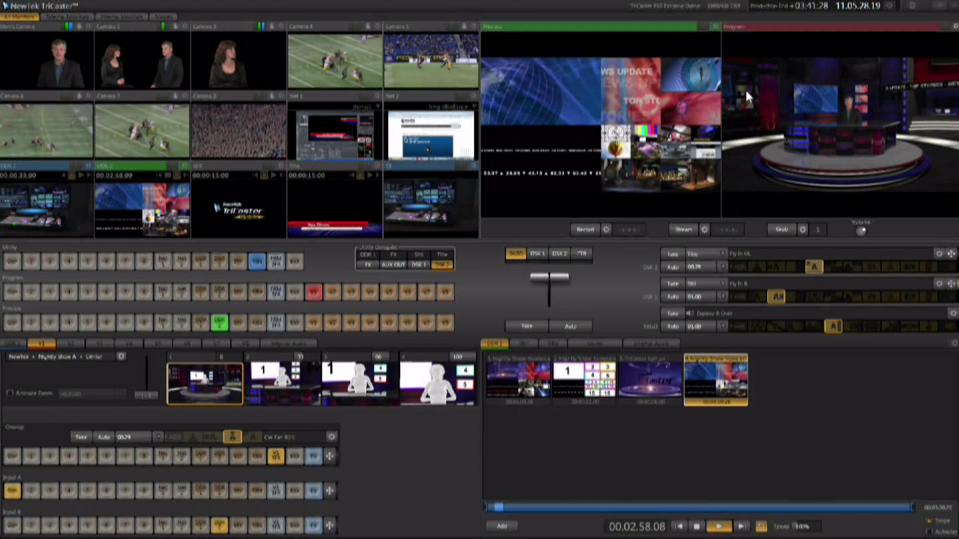
click(518, 375)
click(519, 382)
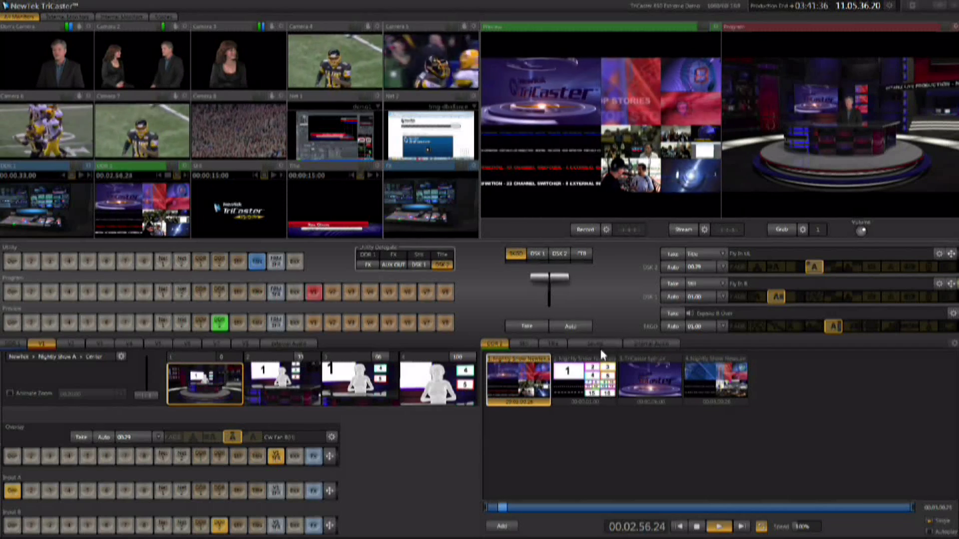
Step: Play the Nightly Show Template clip in DDR 2, and cut the program output to DDR 2 and back to V1
click(580, 390)
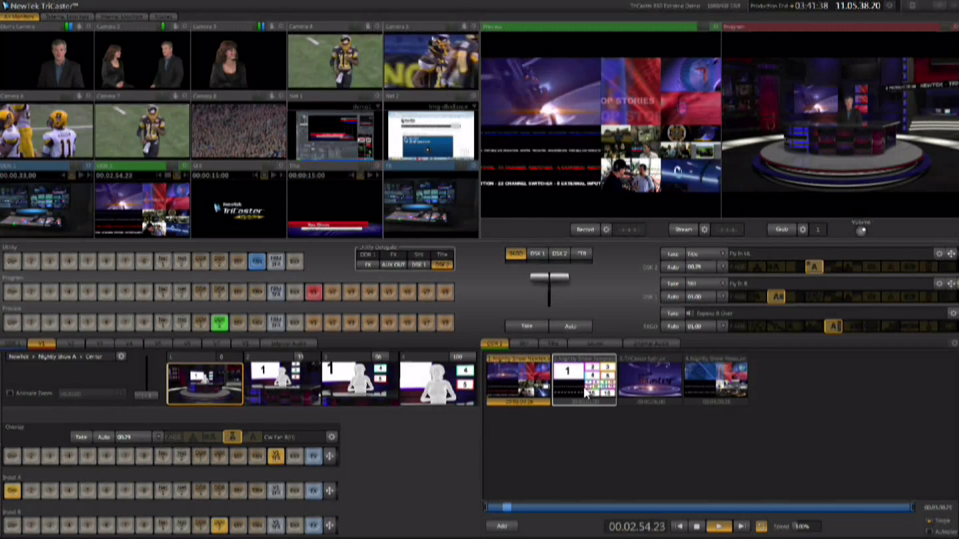
double_click(583, 387)
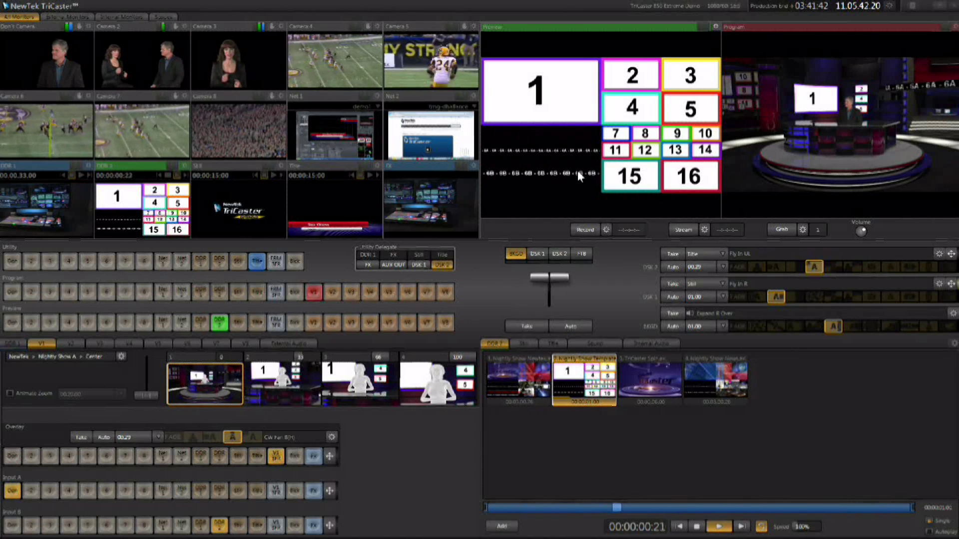
key(Return)
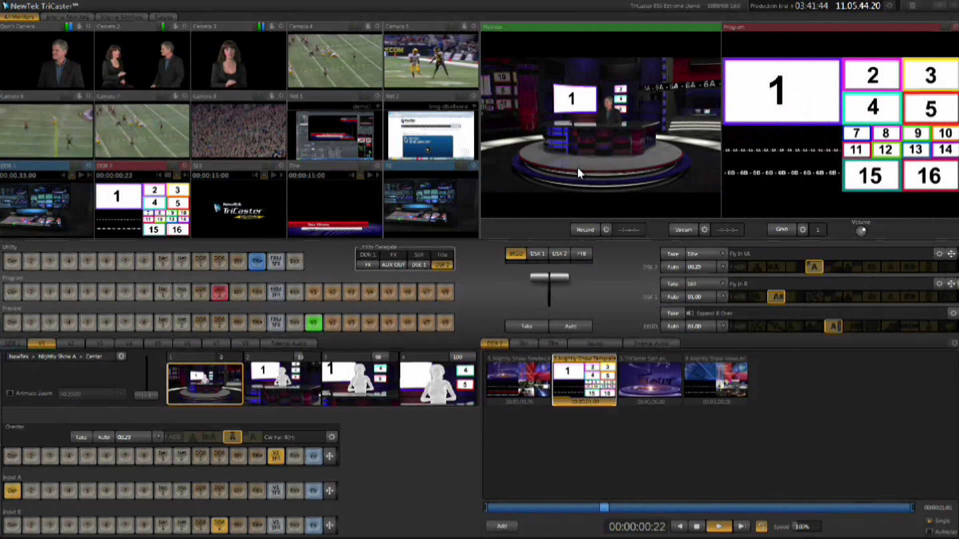
key(Return)
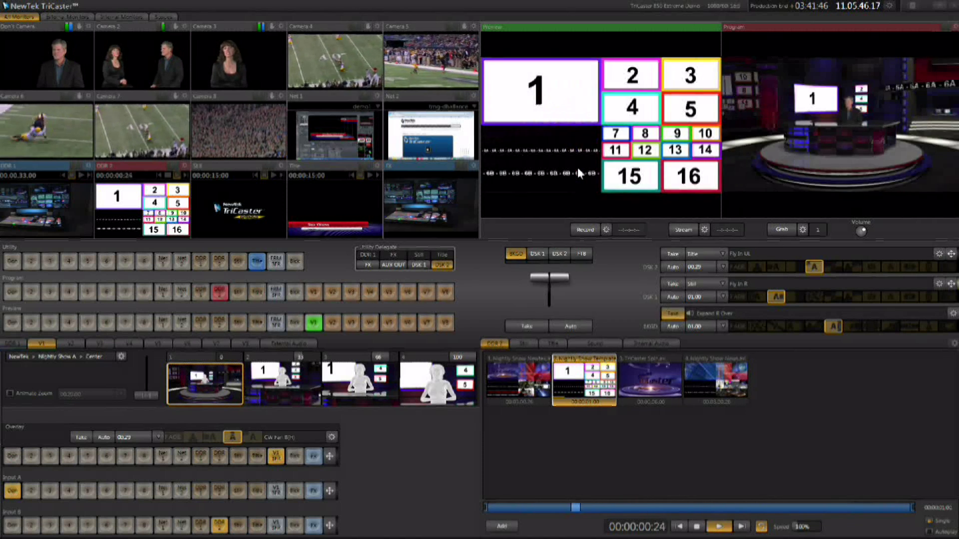